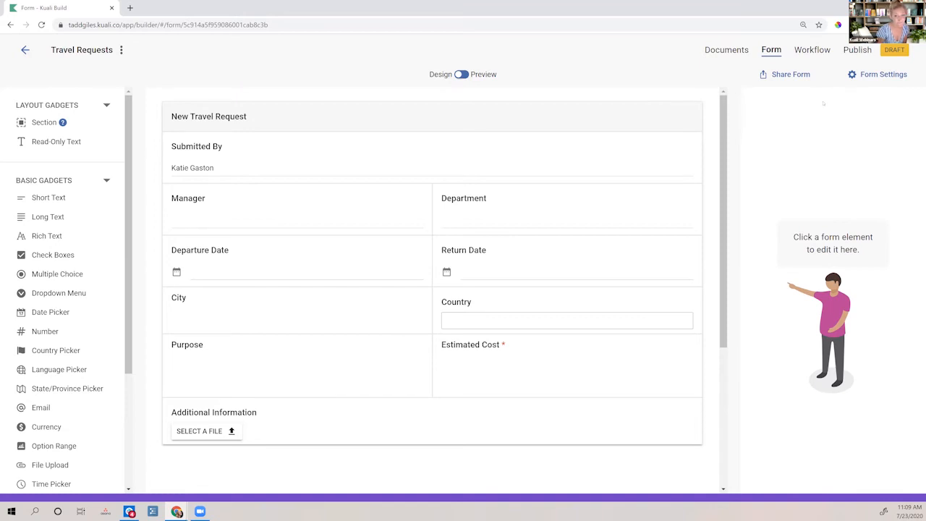
# Put the Travel Requests workflow into test mode and keep your own account as the current user for the simulation.
pyautogui.click(805, 49)
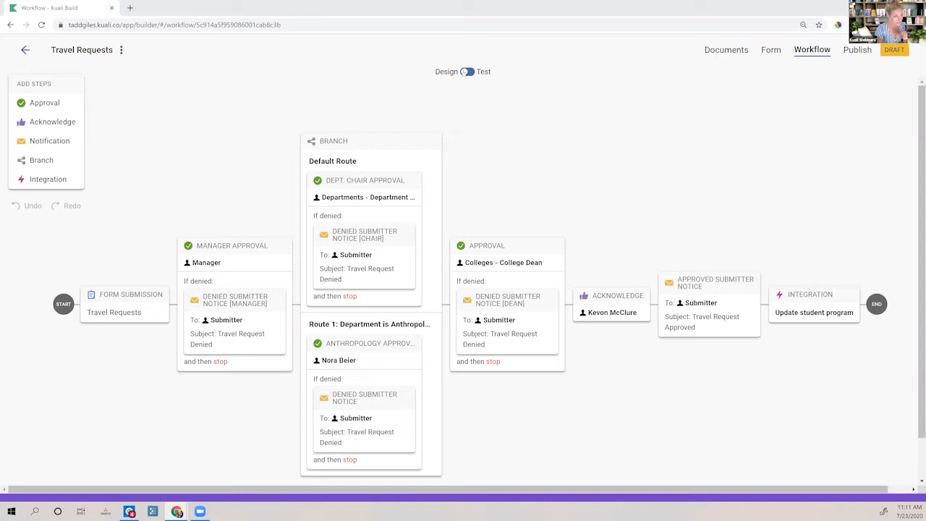
pyautogui.click(467, 72)
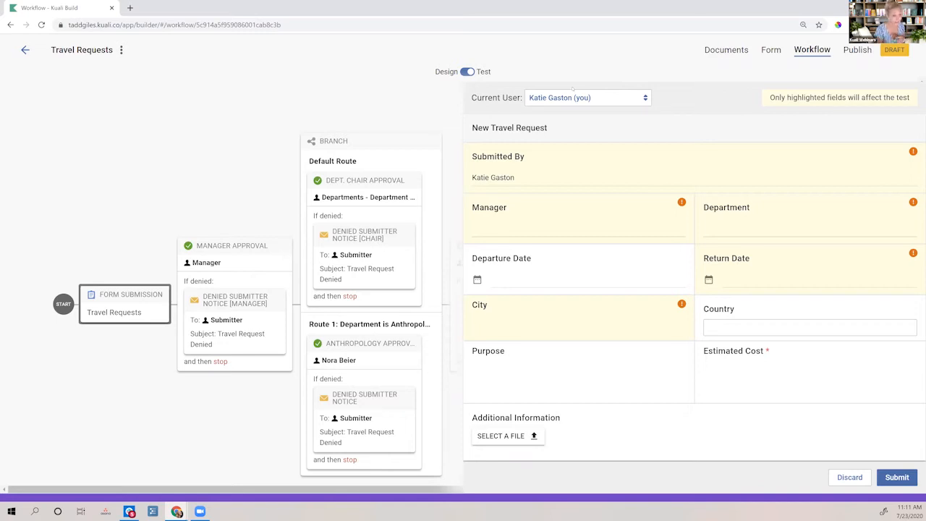
pyautogui.click(598, 98)
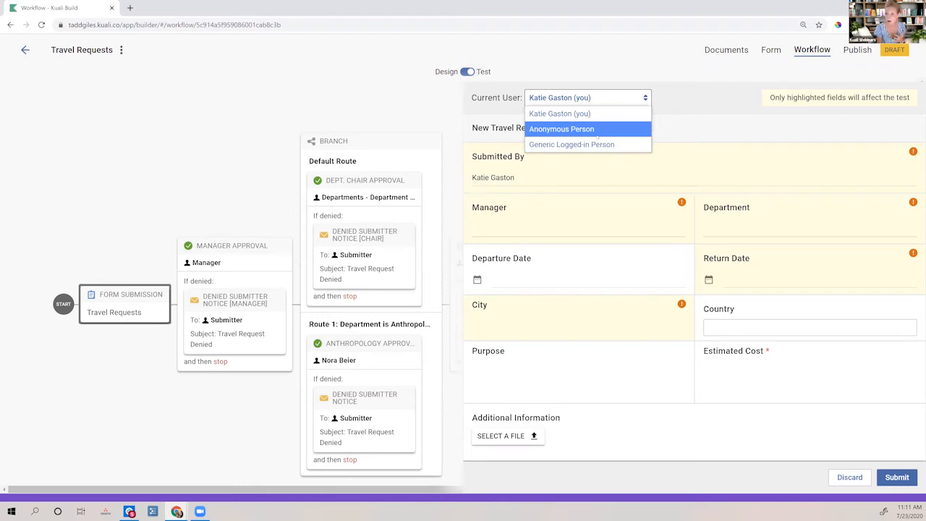
pyautogui.click(607, 115)
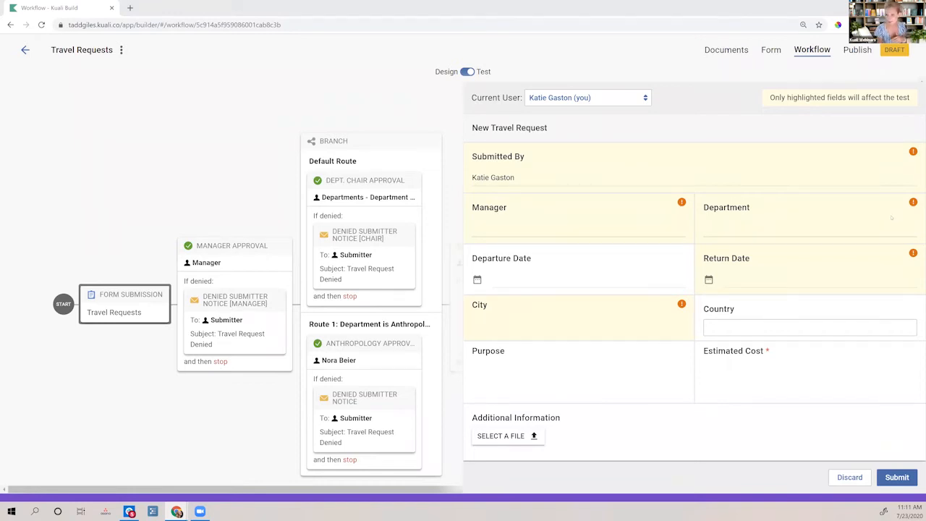
# Fill in the Manager field of the test travel request with the manager's name.
pyautogui.click(515, 236)
pyautogui.write('iva')
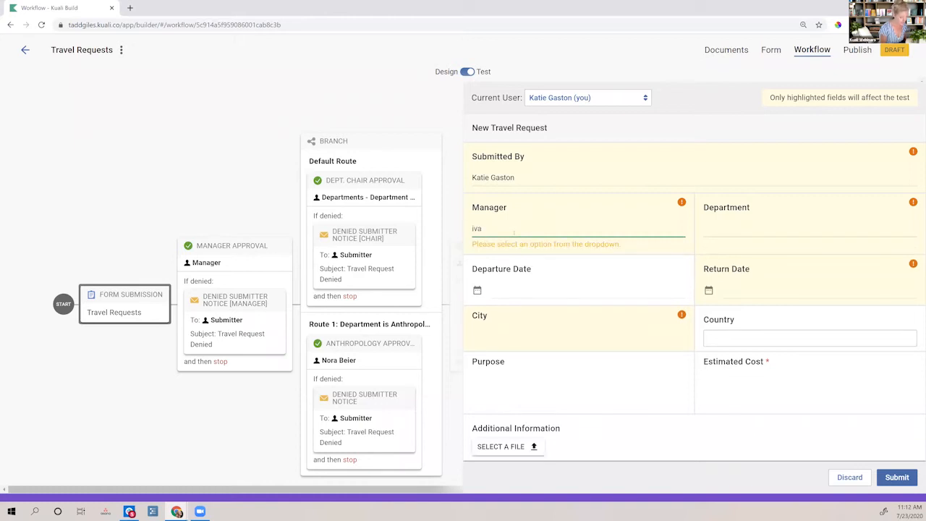
pyautogui.write(' glo')
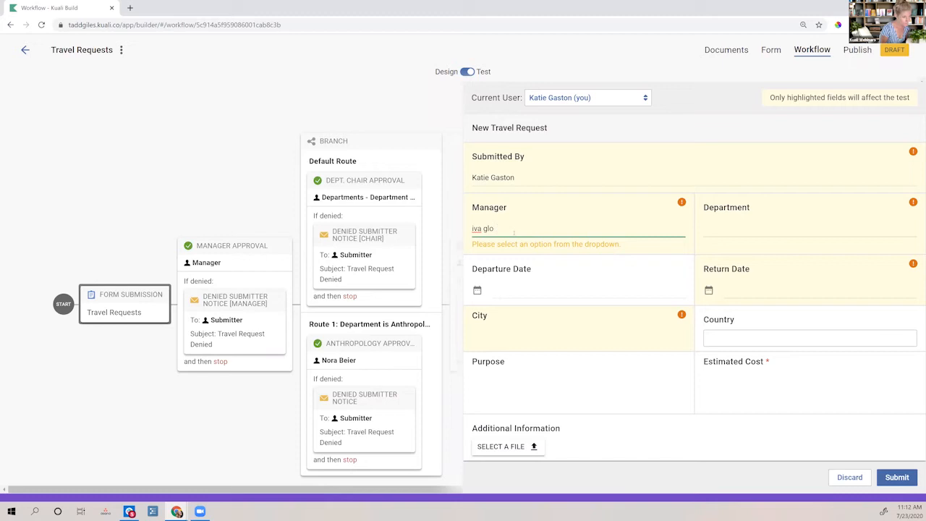
pyautogui.press('BackSpace')
pyautogui.press('BackSpace')
pyautogui.press('BackSpace')
pyautogui.press('BackSpace')
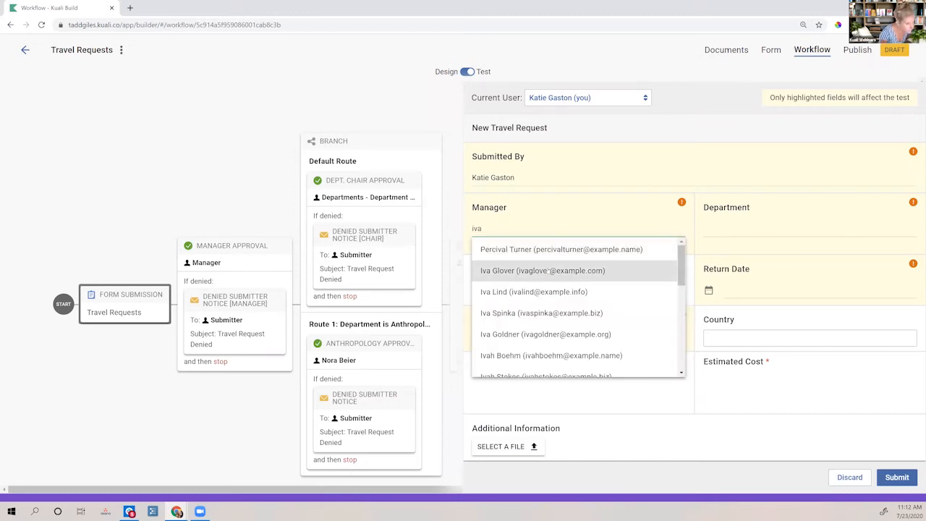
pyautogui.click(549, 271)
# Set the test request's department to English and its return date to August 31, 2020.
pyautogui.click(763, 228)
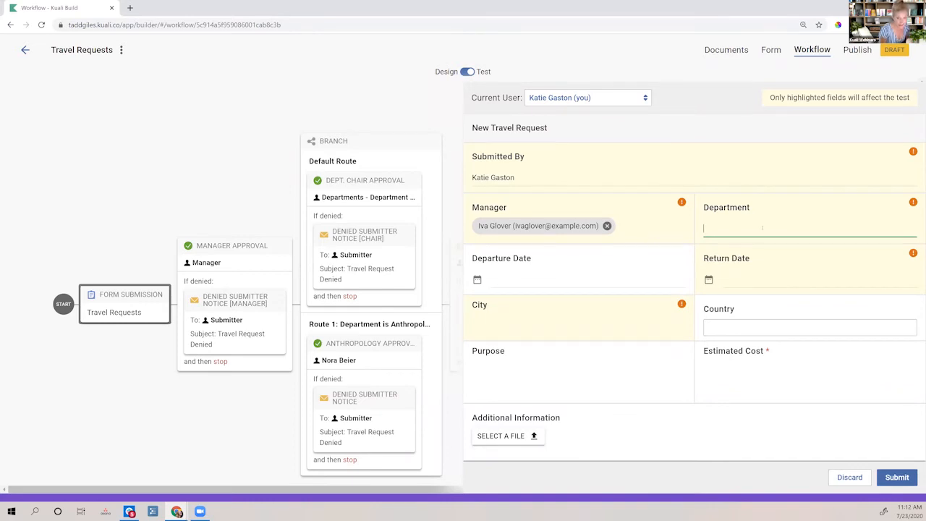
pyautogui.write('English')
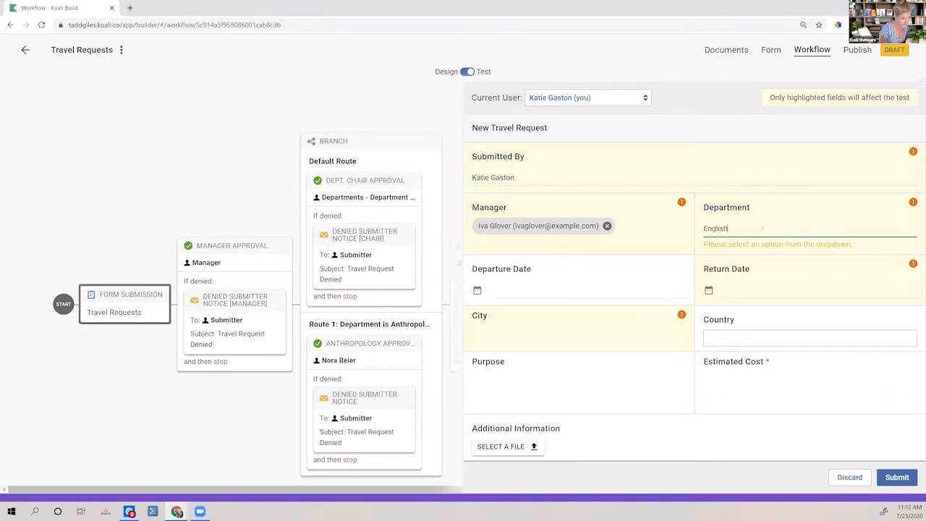
pyautogui.click(750, 250)
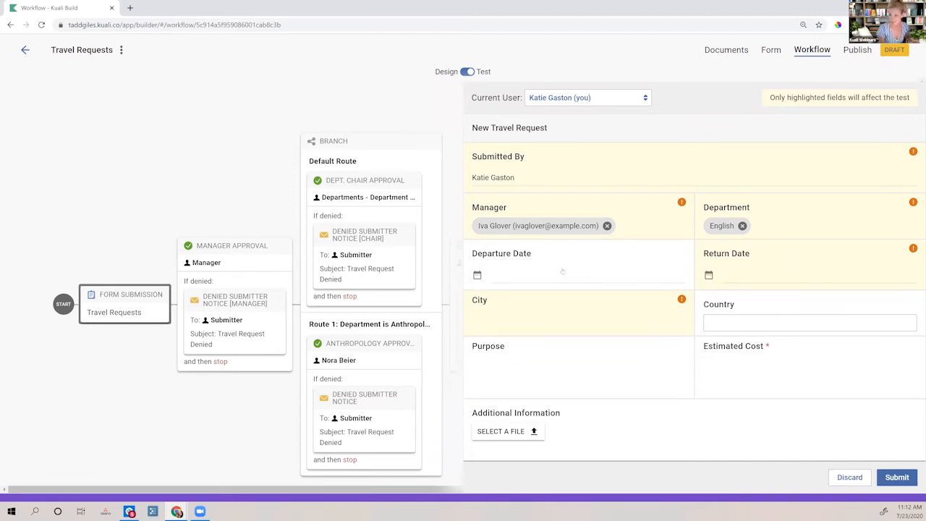
pyautogui.click(791, 272)
pyautogui.click(789, 284)
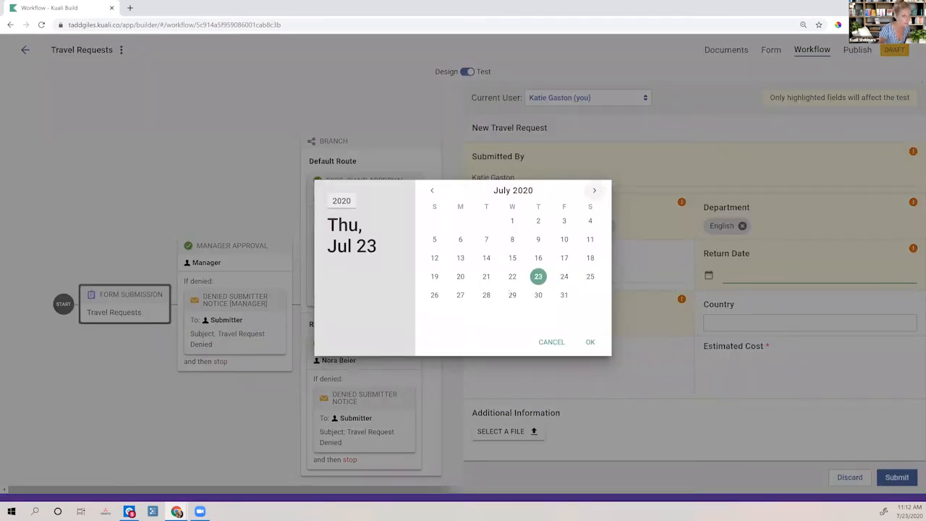
pyautogui.click(461, 313)
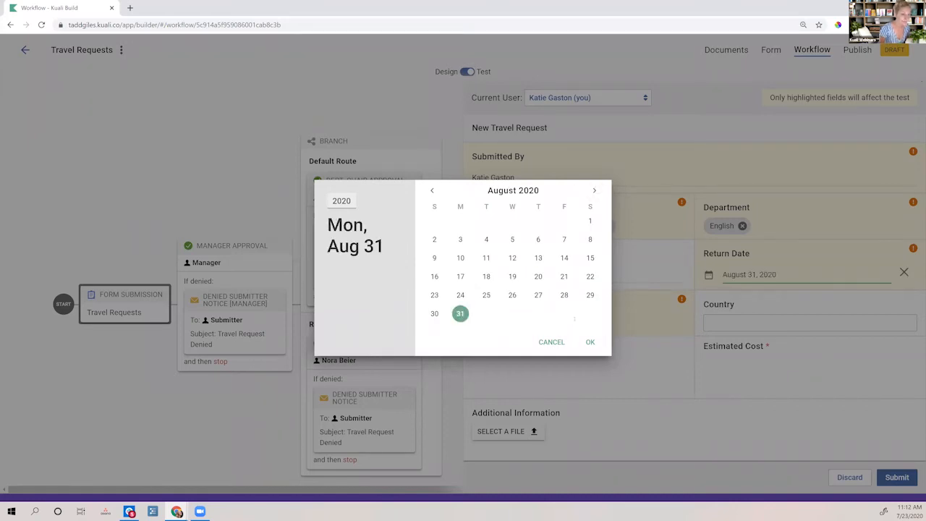
# Set the city to Salt Lake City, UT and submit the test travel request.
pyautogui.click(577, 319)
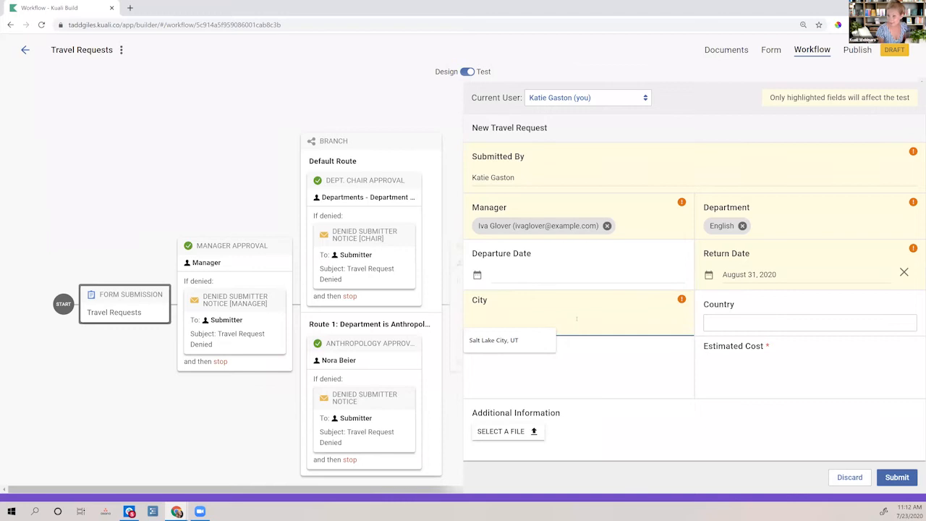
pyautogui.click(499, 340)
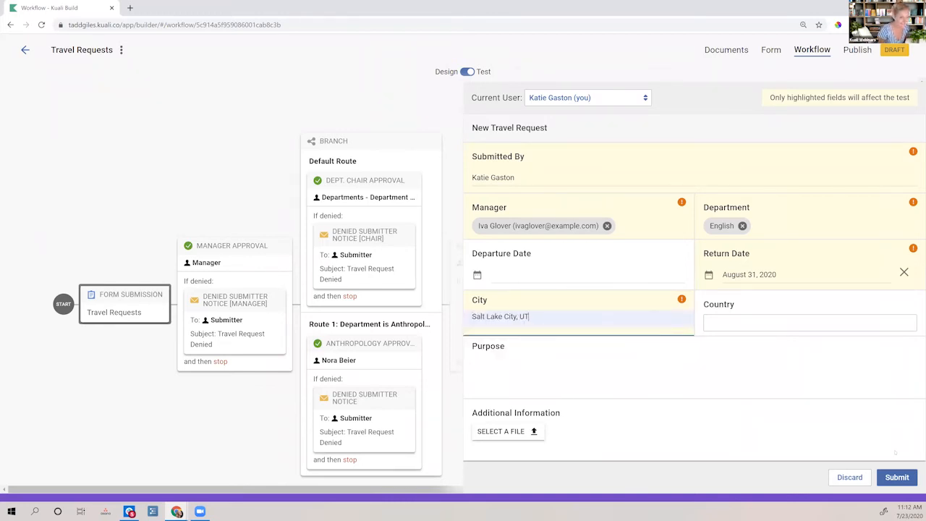
pyautogui.click(896, 477)
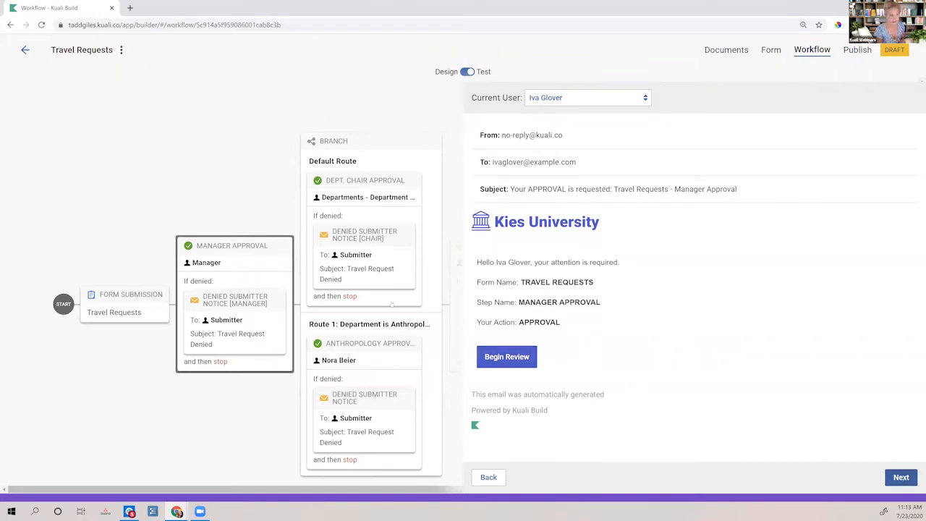
# Review and approve the request at the Manager Approval step and continue into the parallel routes.
pyautogui.click(507, 356)
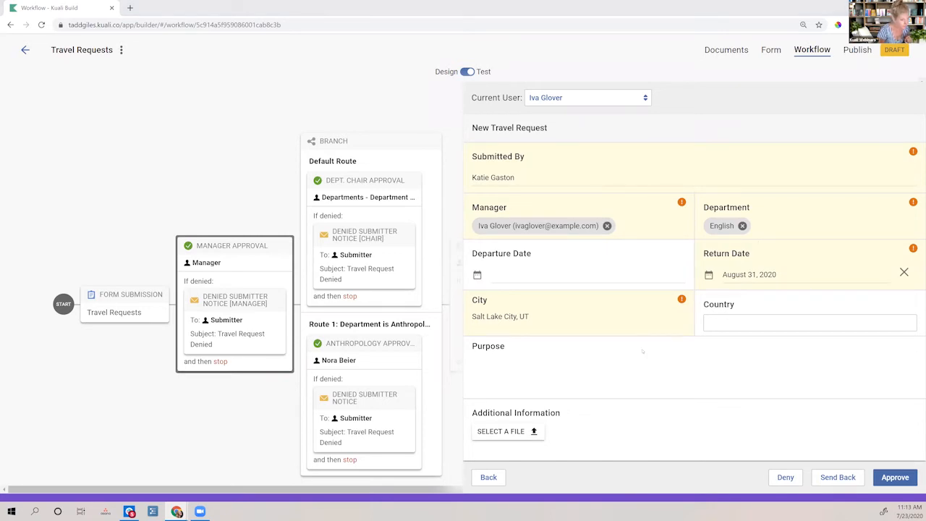
pyautogui.click(896, 478)
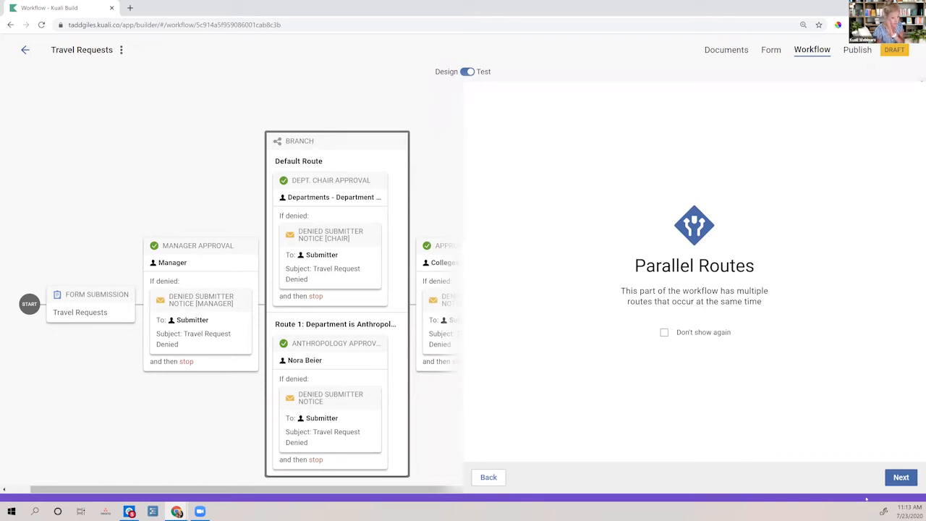
pyautogui.click(901, 483)
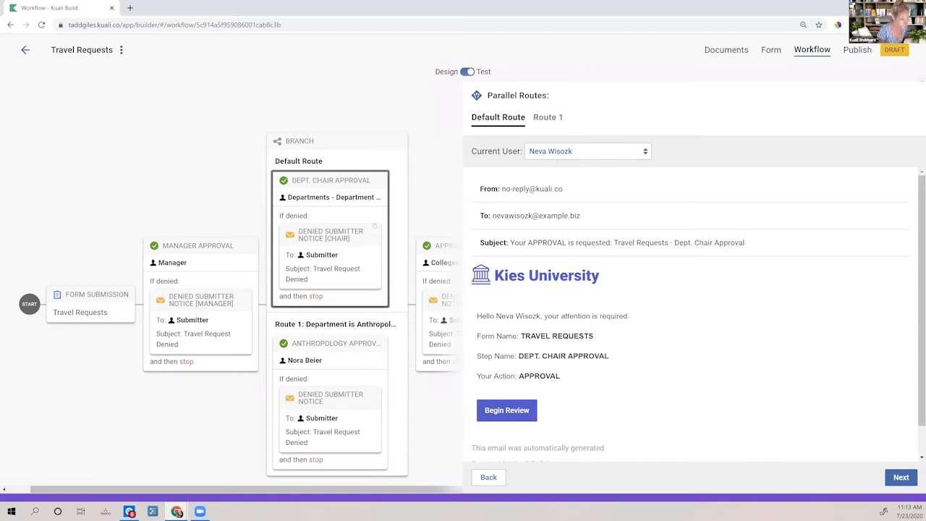
# Review and deny the request at the Dept. Chair Approval step and advance past the denial email.
pyautogui.click(515, 414)
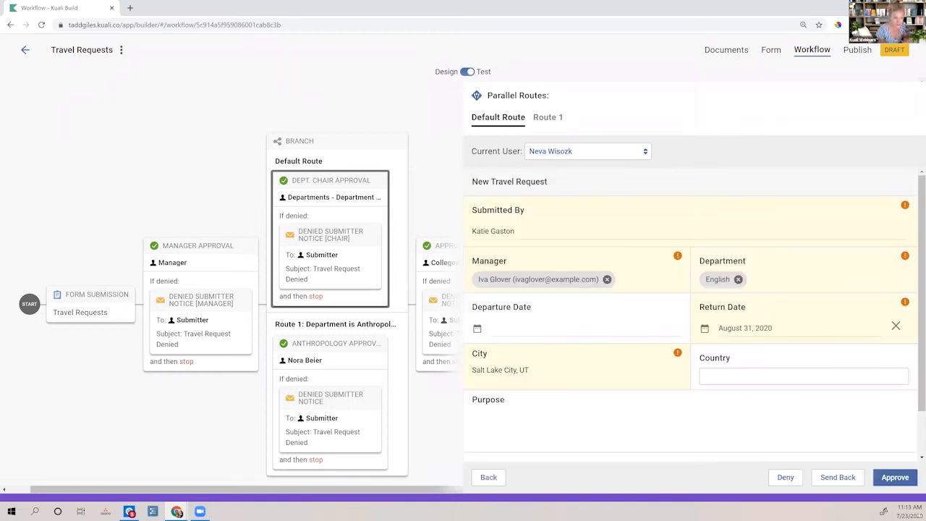
pyautogui.click(786, 478)
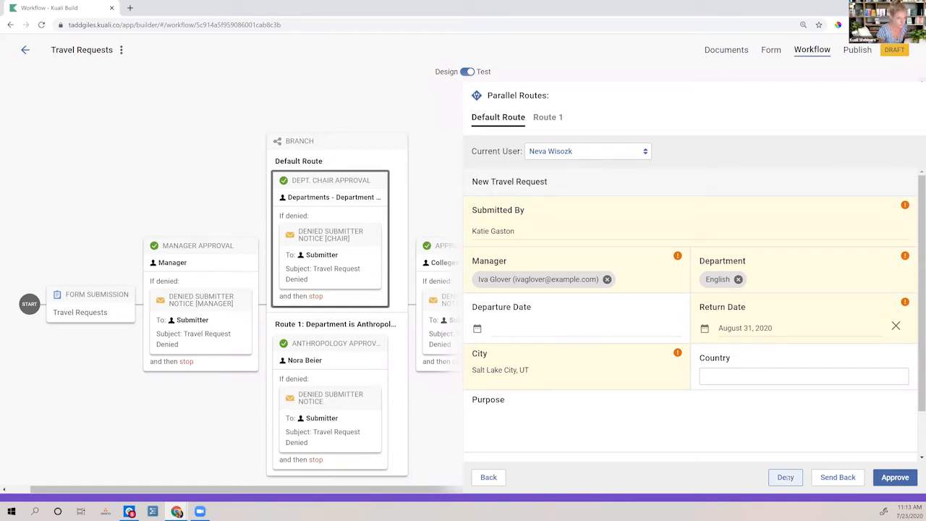
pyautogui.click(787, 479)
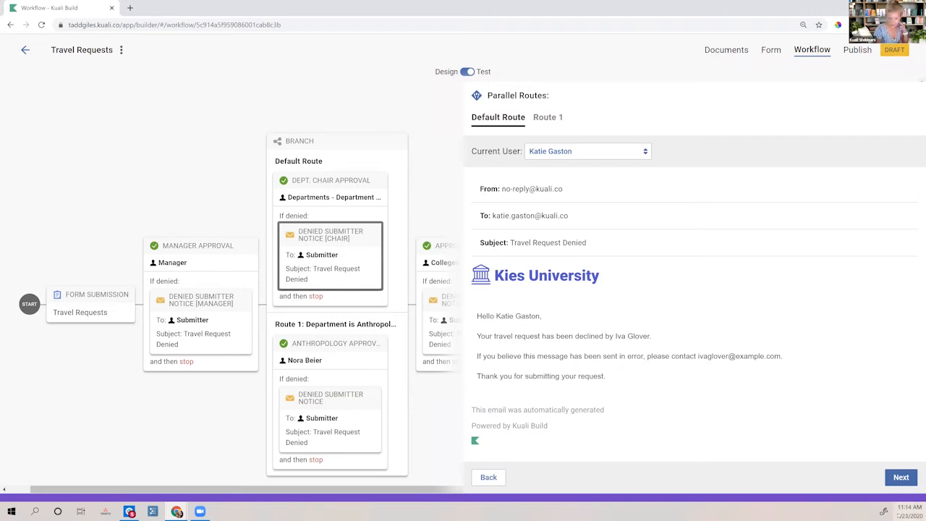
pyautogui.click(896, 480)
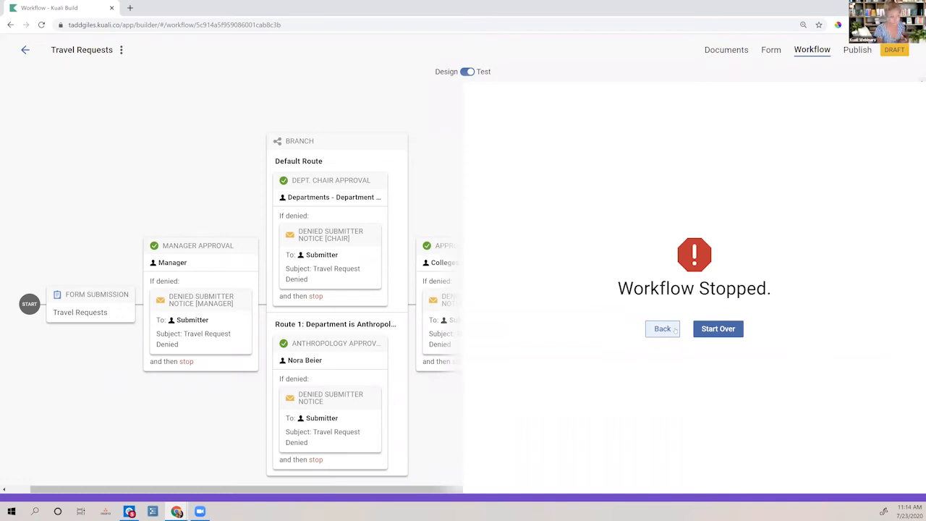
# In the Denied Submitter Notice [Chair] email body, remove "by" and the Manager display name variable, and save the notification.
pyautogui.click(468, 72)
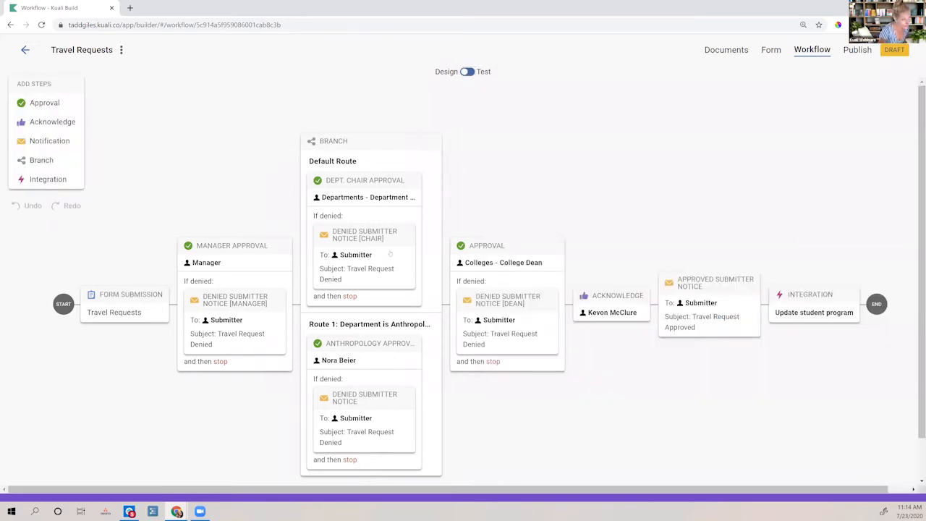
pyautogui.click(390, 254)
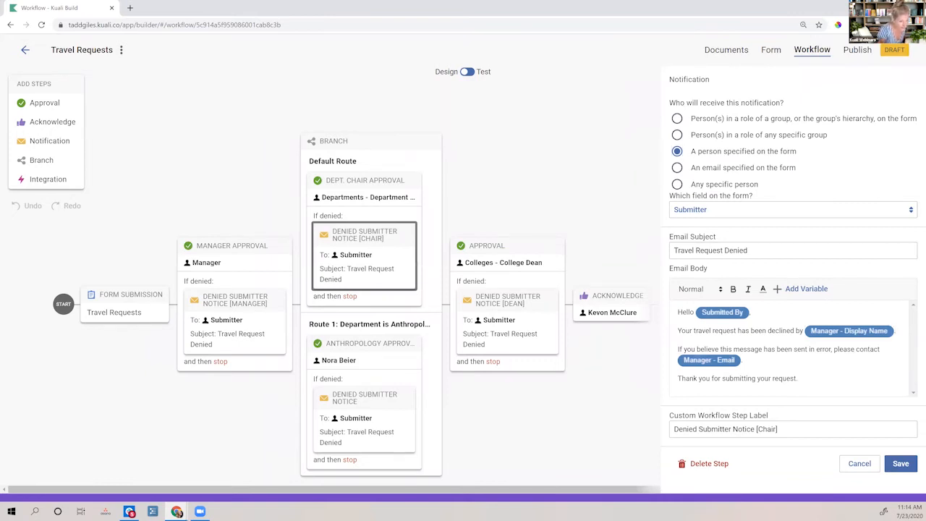
pyautogui.press('BackSpace')
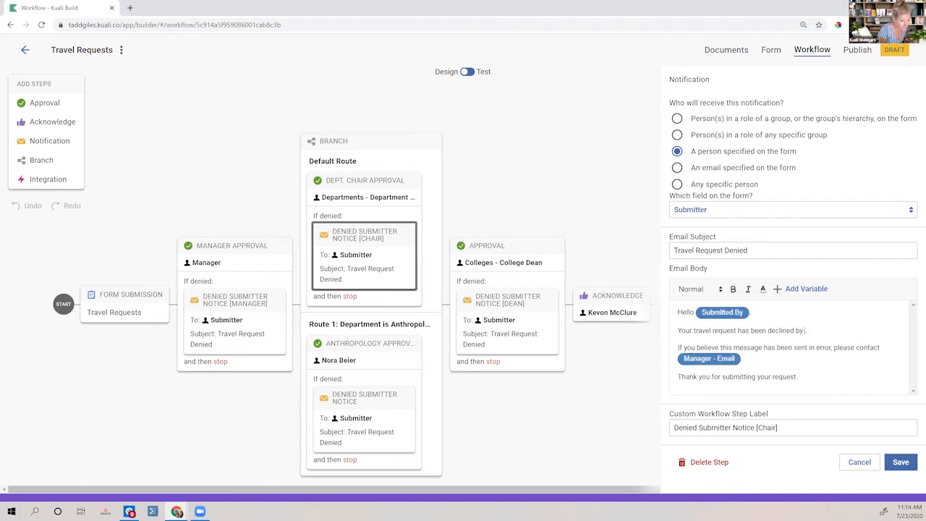
pyautogui.press('BackSpace')
pyautogui.press('BackSpace')
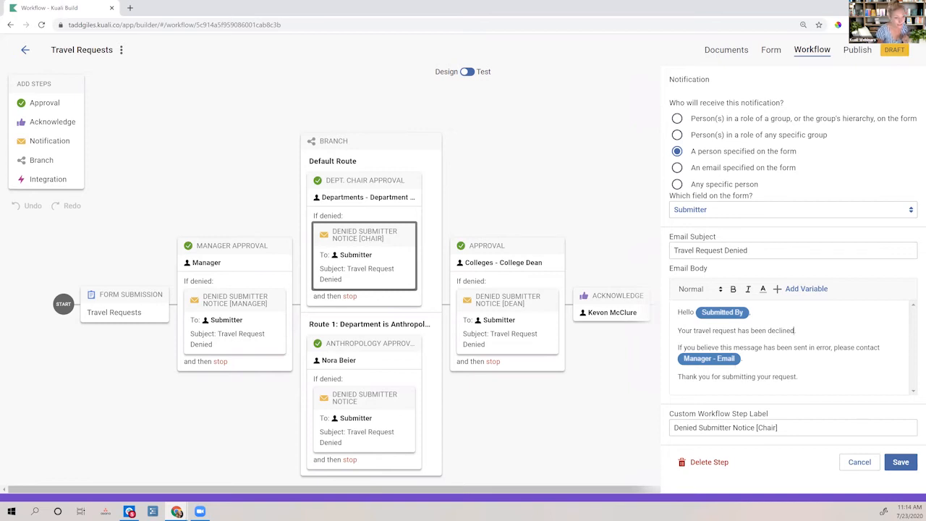
pyautogui.moveTo(743, 360); pyautogui.dragTo(679, 360)
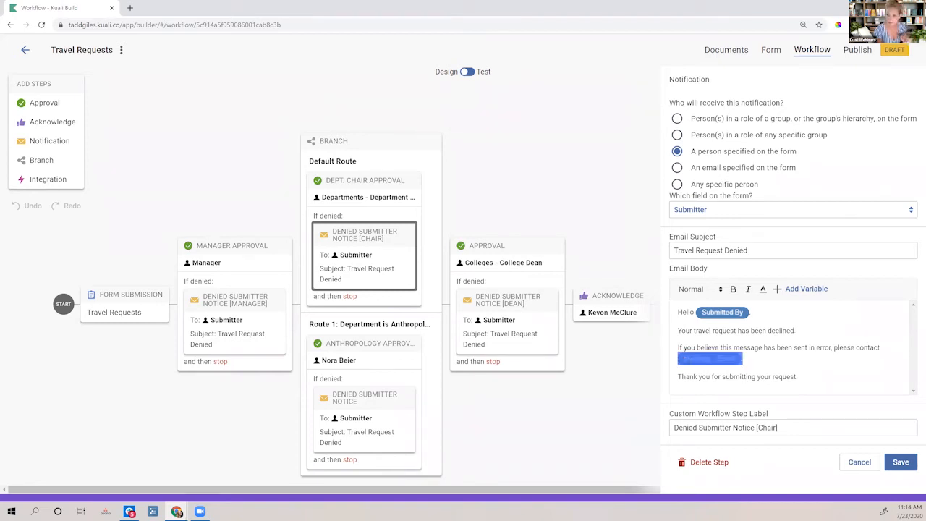
pyautogui.click(902, 463)
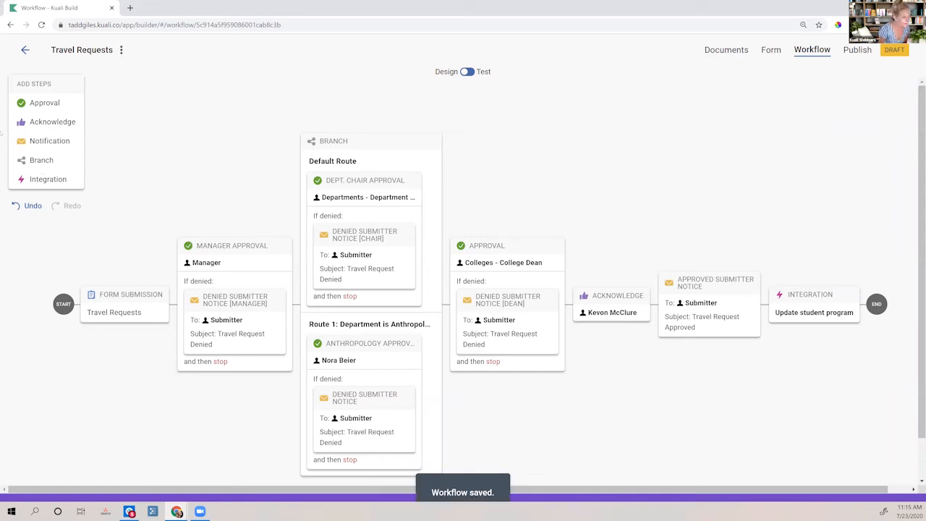
# Run a new workflow test and examine the warning markers on the highlighted form fields.
pyautogui.click(468, 72)
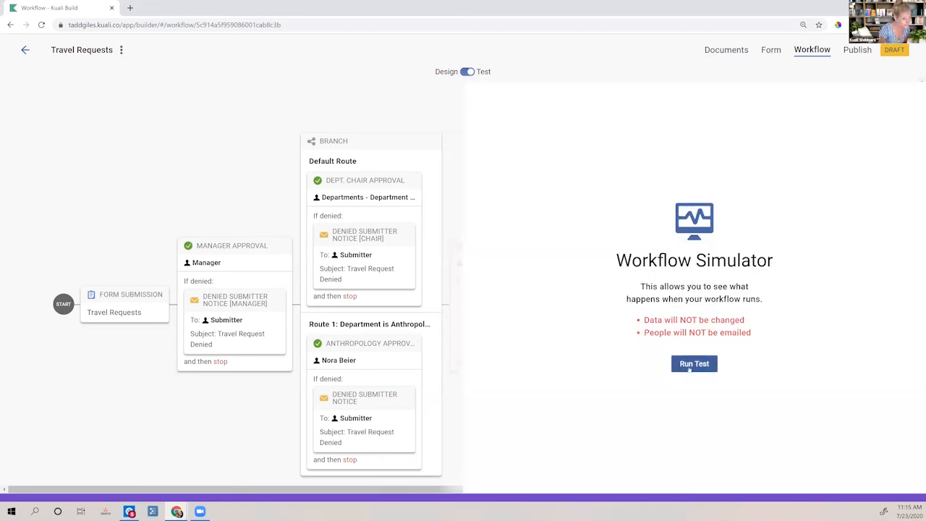
pyautogui.click(691, 364)
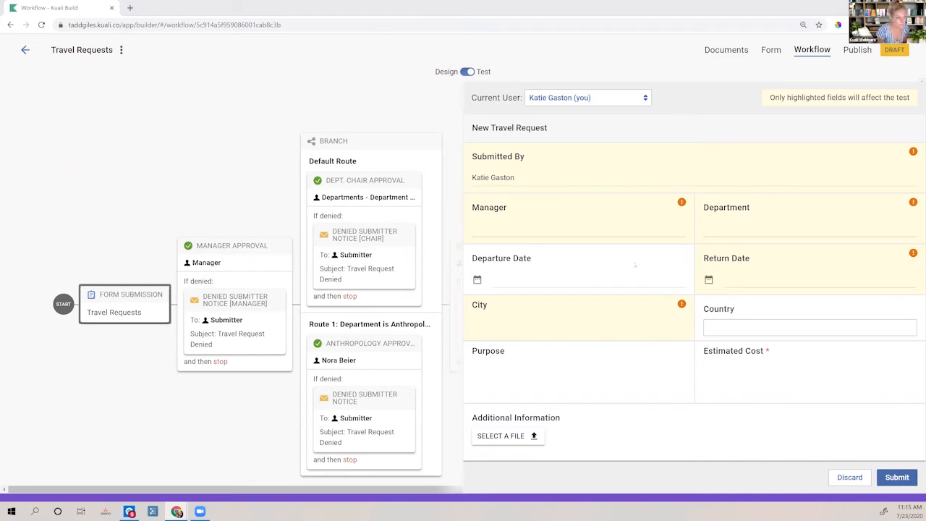
pyautogui.moveTo(683, 204)
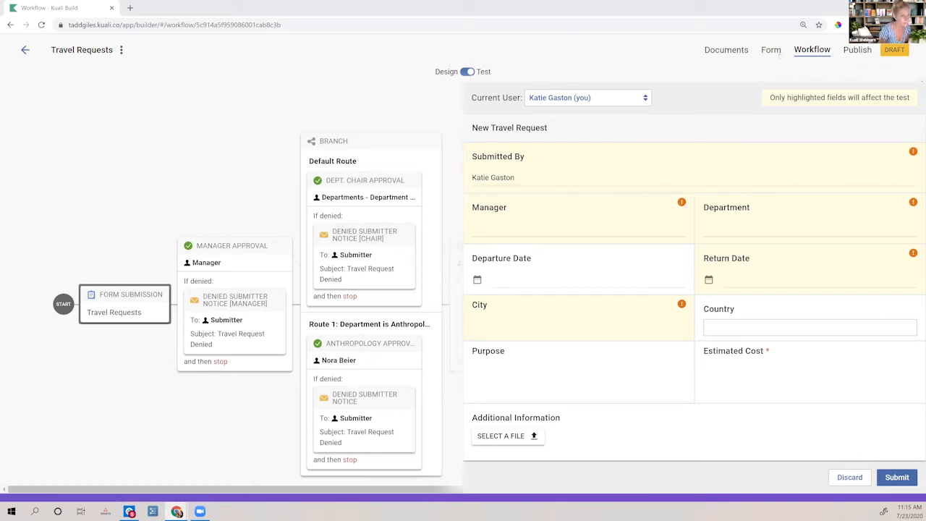
# Leave the workflow test and make the form's Submitted By and Manager fields required.
pyautogui.click(467, 71)
pyautogui.click(771, 51)
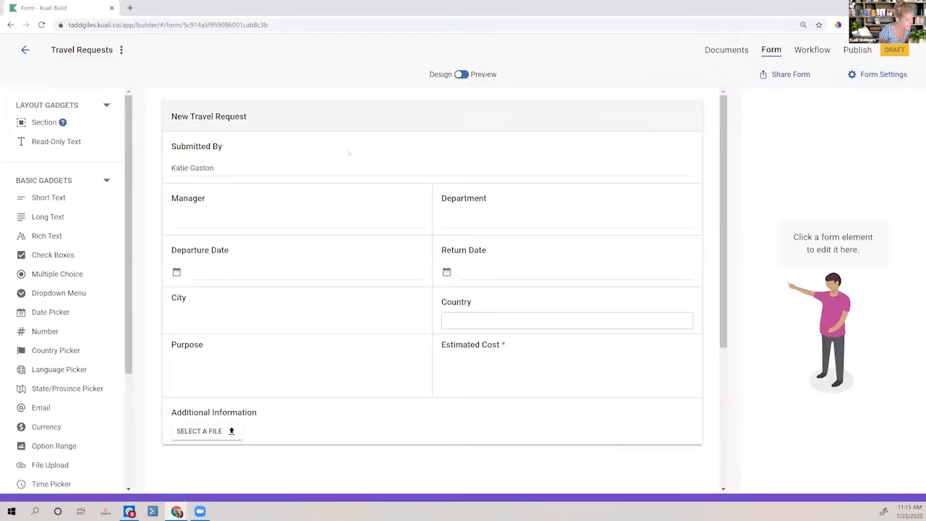
pyautogui.click(559, 166)
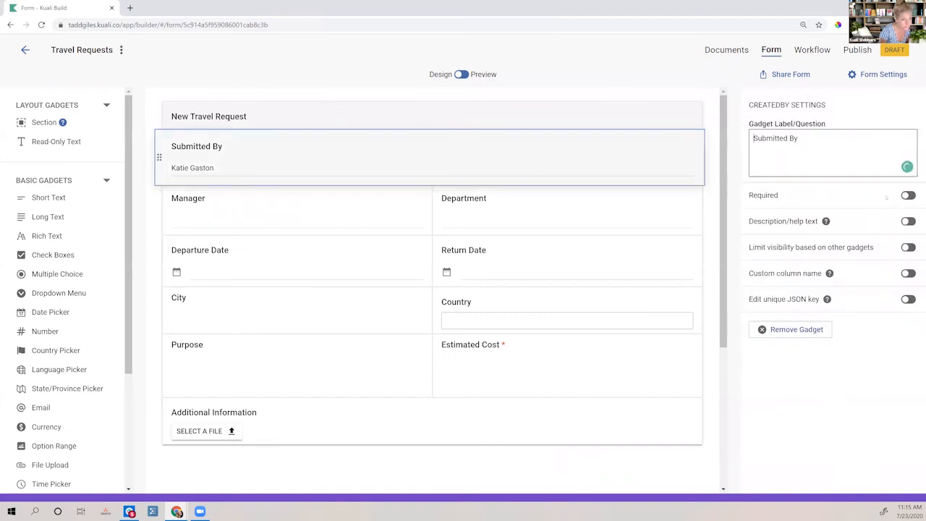
pyautogui.click(908, 195)
pyautogui.click(406, 187)
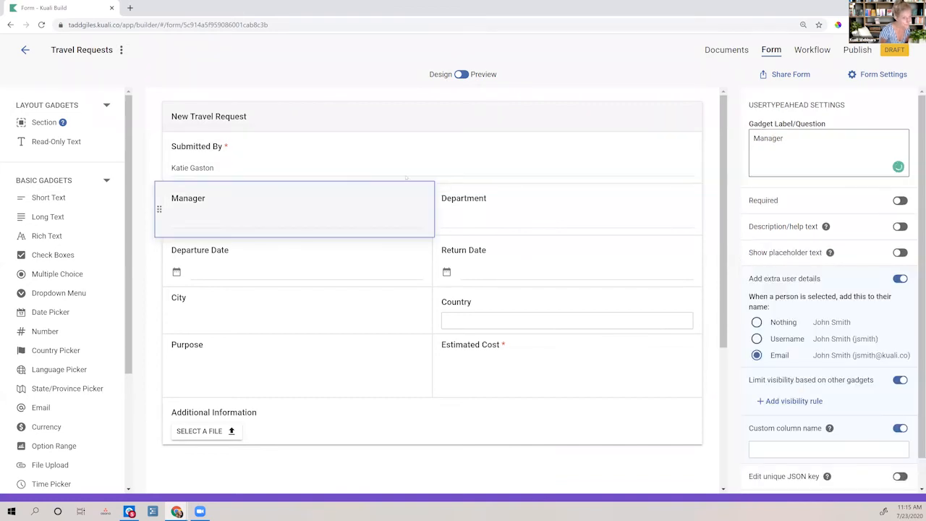
pyautogui.click(900, 201)
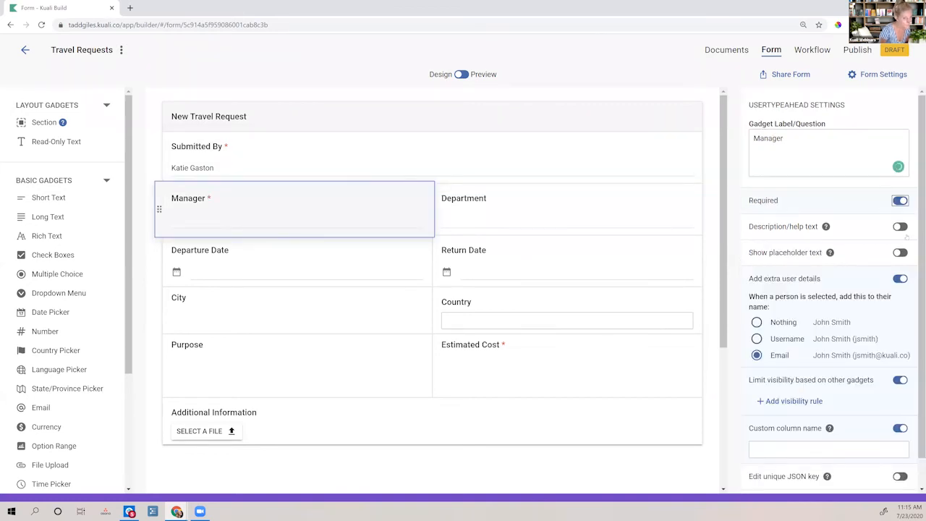
# Make the form's Department, Return Date and City fields required.
pyautogui.click(565, 210)
pyautogui.click(909, 233)
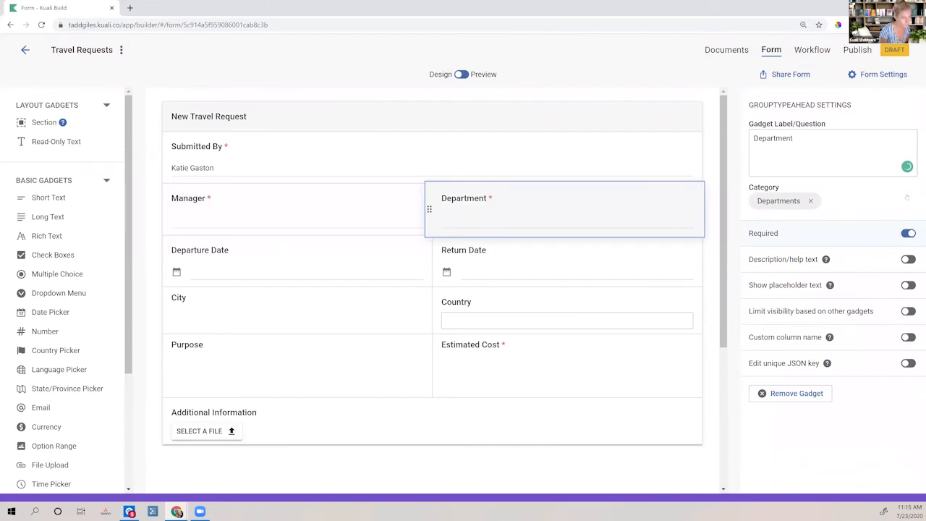
pyautogui.click(438, 282)
pyautogui.click(908, 195)
pyautogui.click(405, 317)
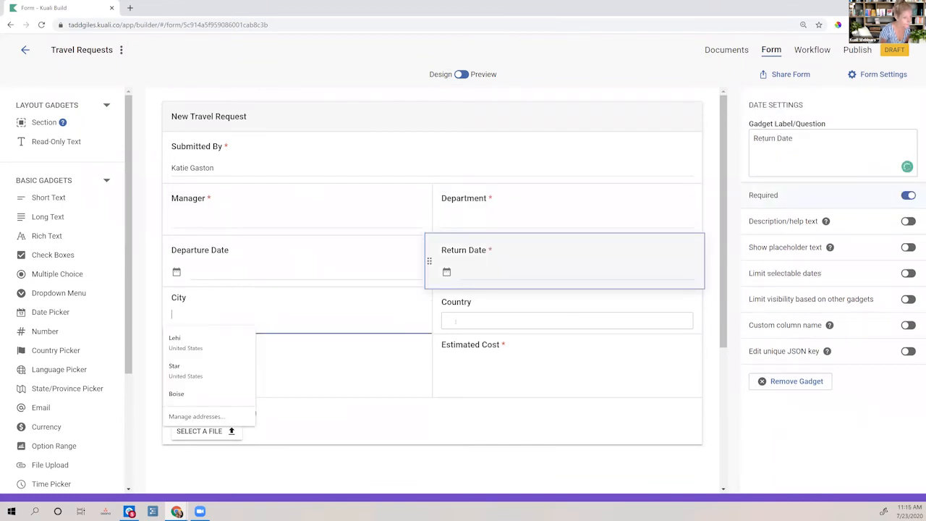
pyautogui.click(304, 298)
pyautogui.click(908, 196)
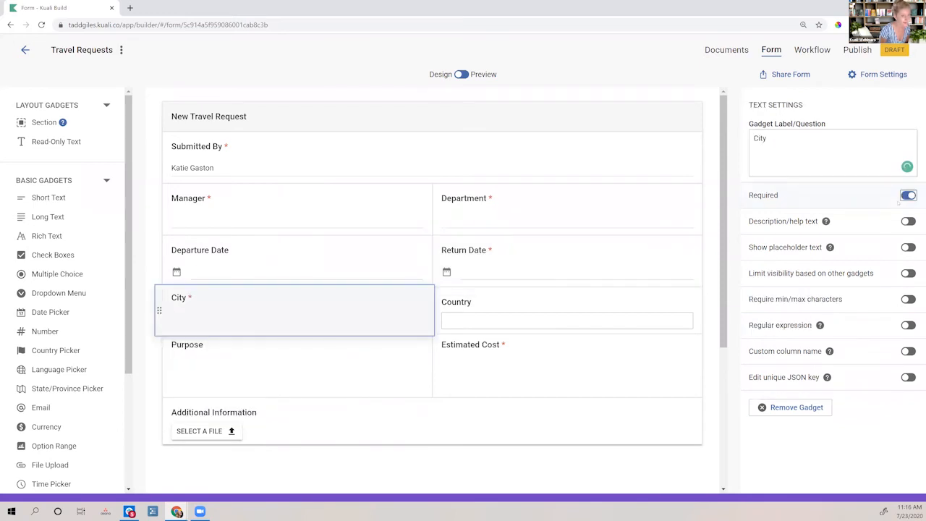
# Start a new workflow test and fill in the request's manager and the English department.
pyautogui.click(801, 50)
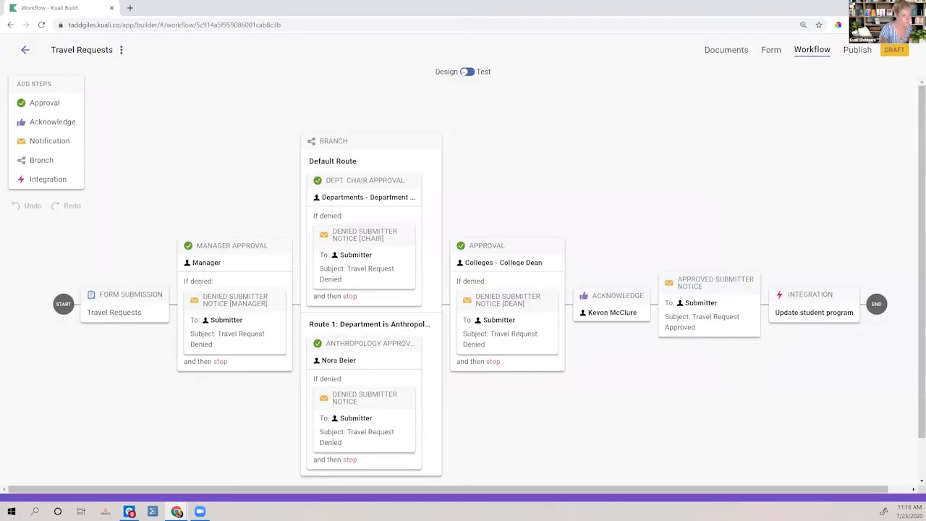
pyautogui.click(467, 71)
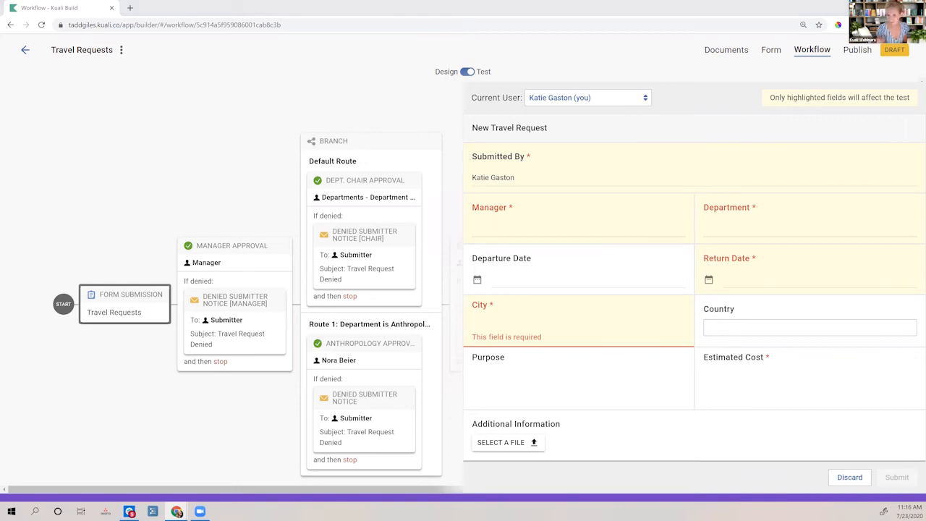
pyautogui.click(525, 230)
pyautogui.write('iva')
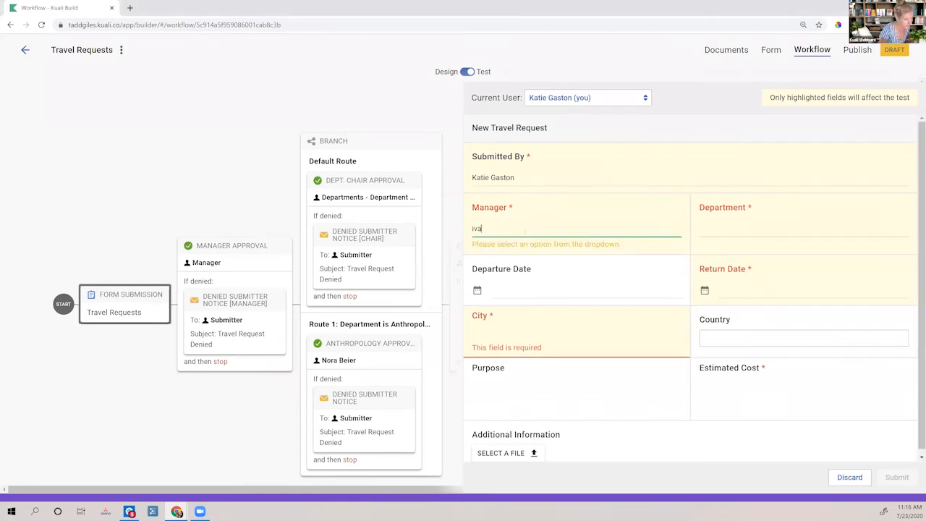
pyautogui.click(522, 269)
pyautogui.click(772, 227)
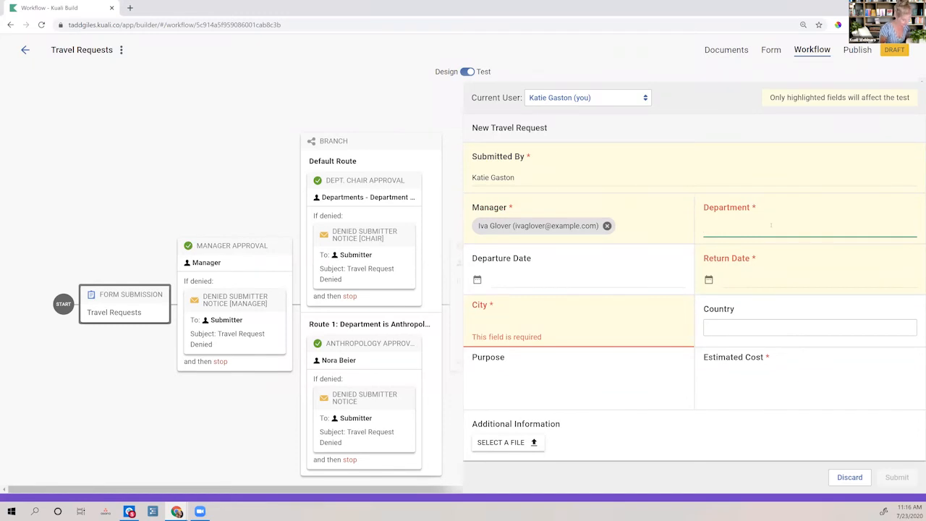
pyautogui.write('english')
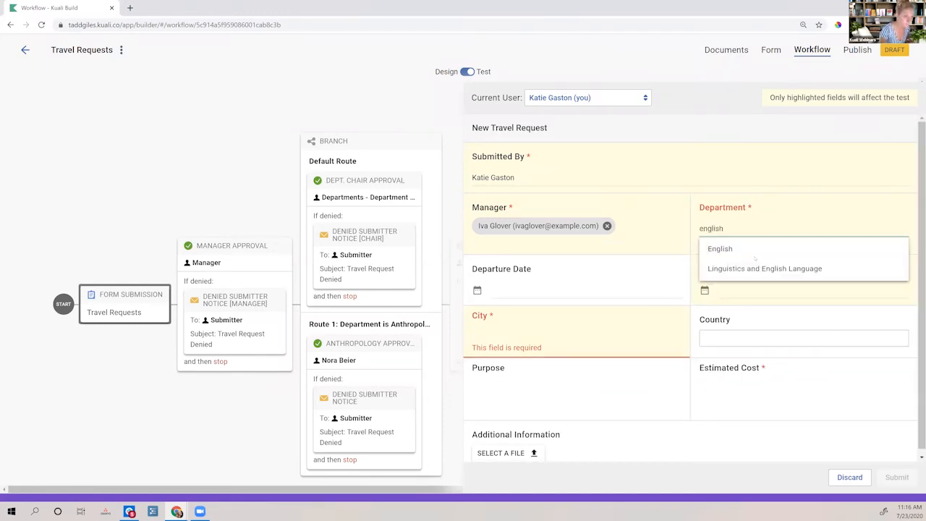
pyautogui.press('Return')
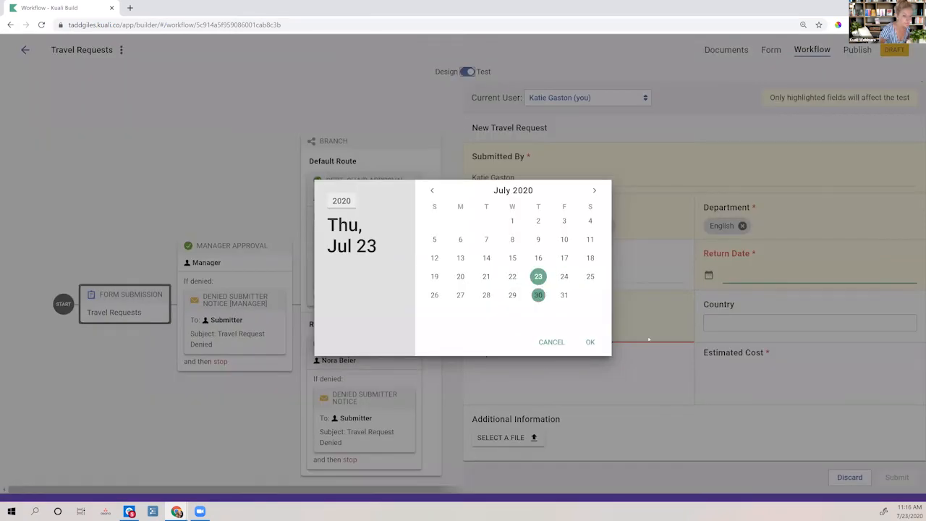
# Set the return date to July 30, 2020 and the city to Salt Lake City, UT, and submit the test request.
pyautogui.click(539, 295)
pyautogui.click(591, 342)
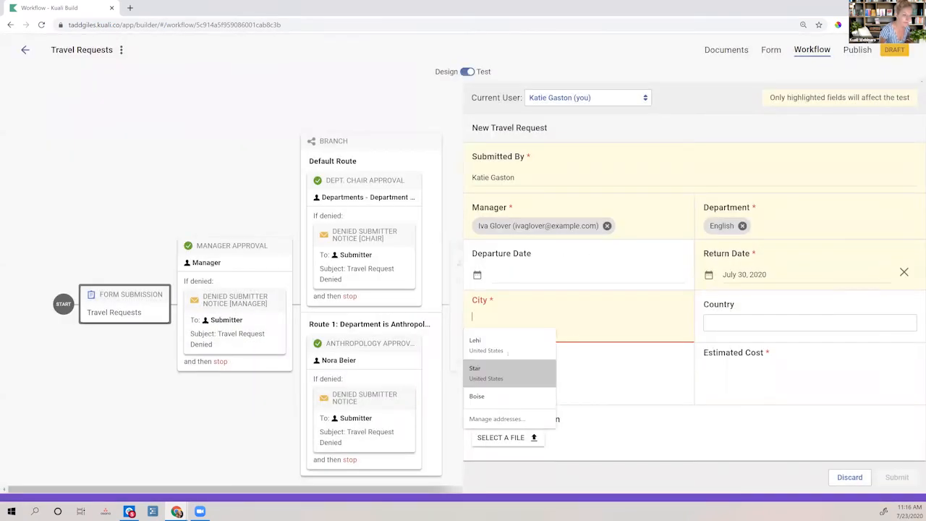
pyautogui.write('salt')
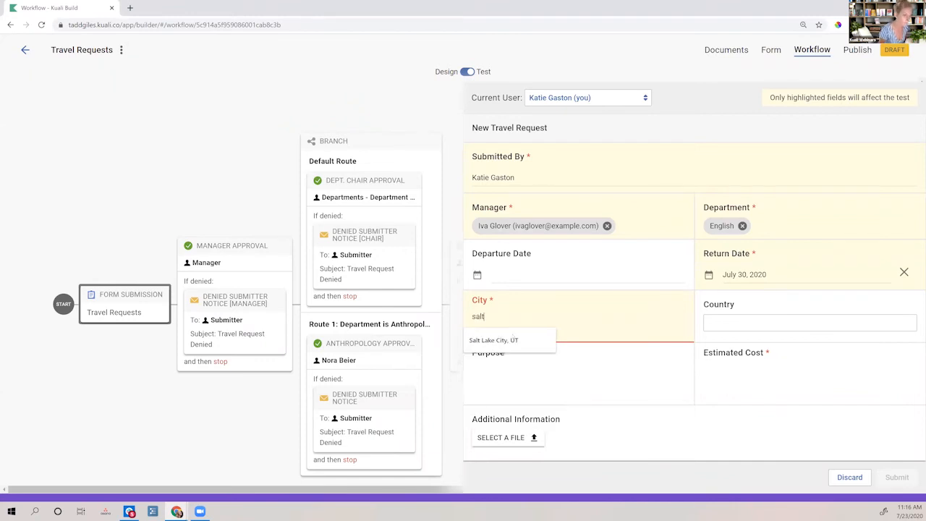
pyautogui.click(495, 340)
pyautogui.click(898, 481)
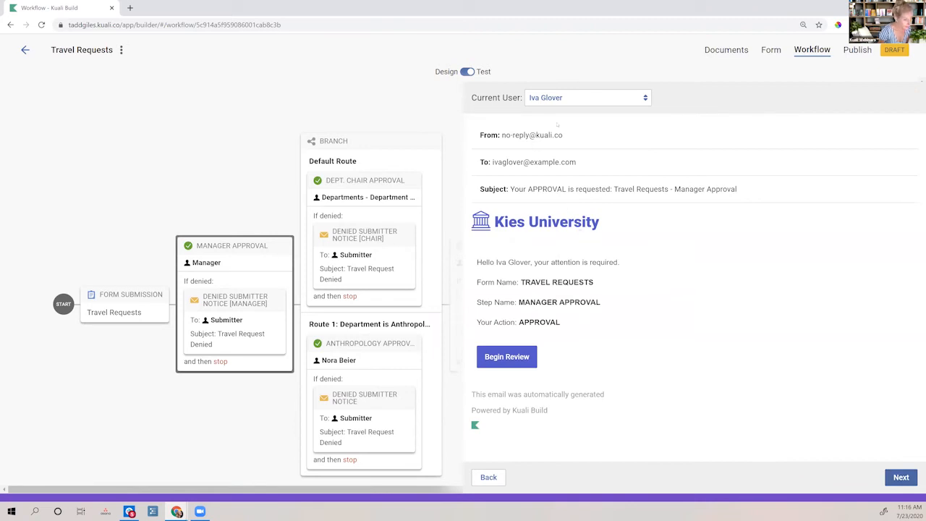
# Review and approve the request at the Manager Approval and Dept. Chair Approval steps, and advance past the parallel routes.
pyautogui.click(514, 362)
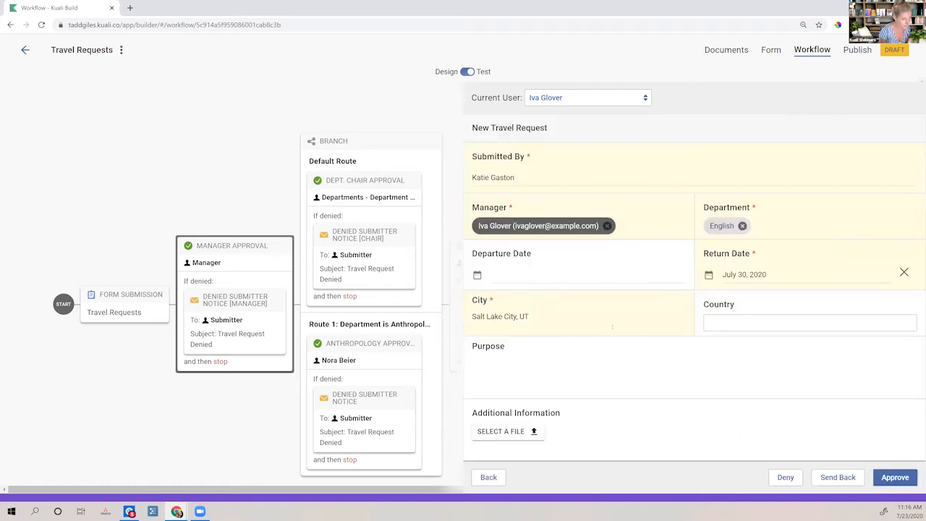
pyautogui.click(887, 480)
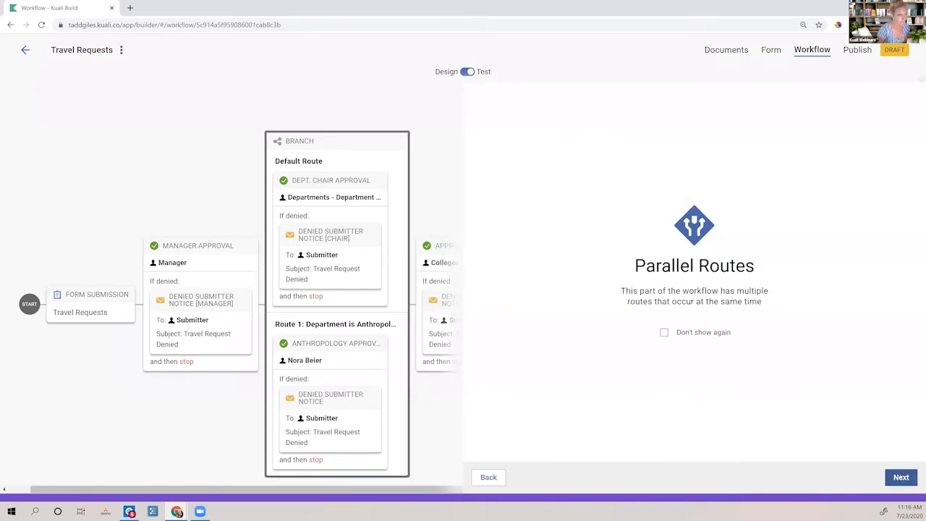
pyautogui.click(888, 480)
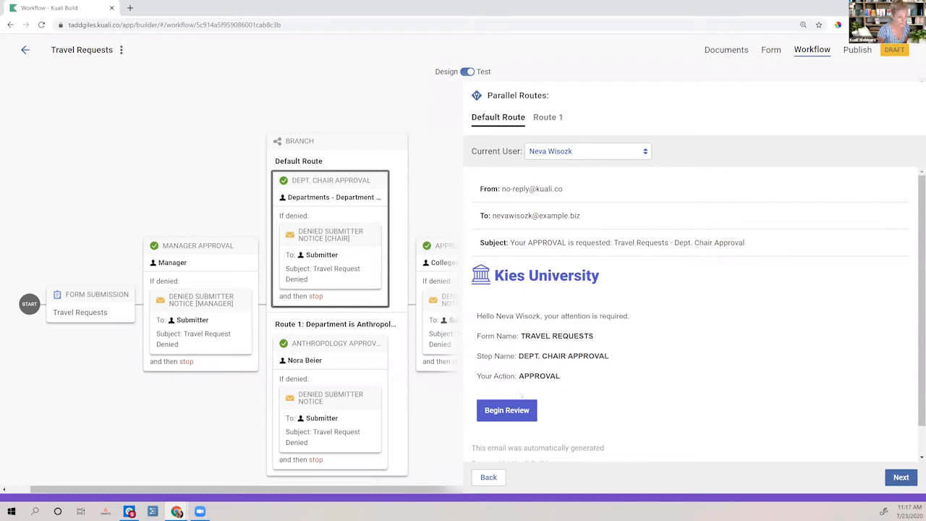
pyautogui.click(524, 413)
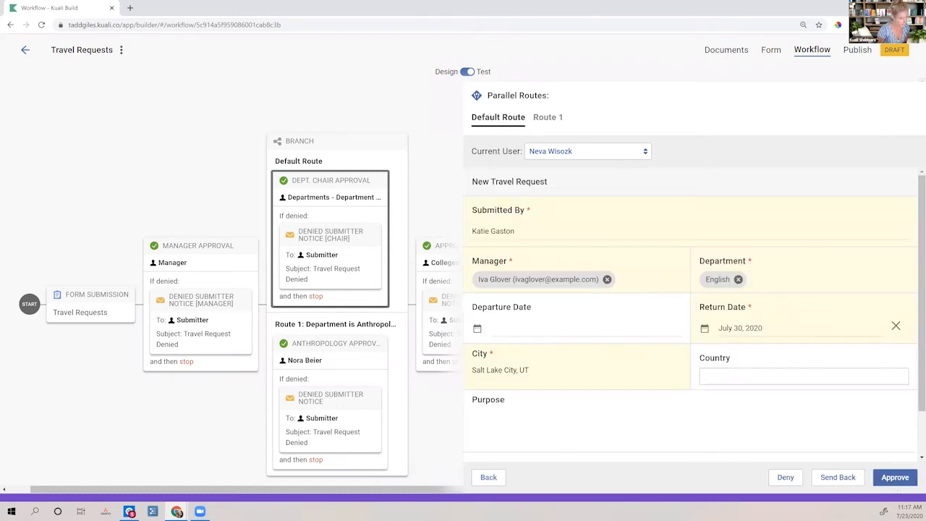
pyautogui.click(897, 480)
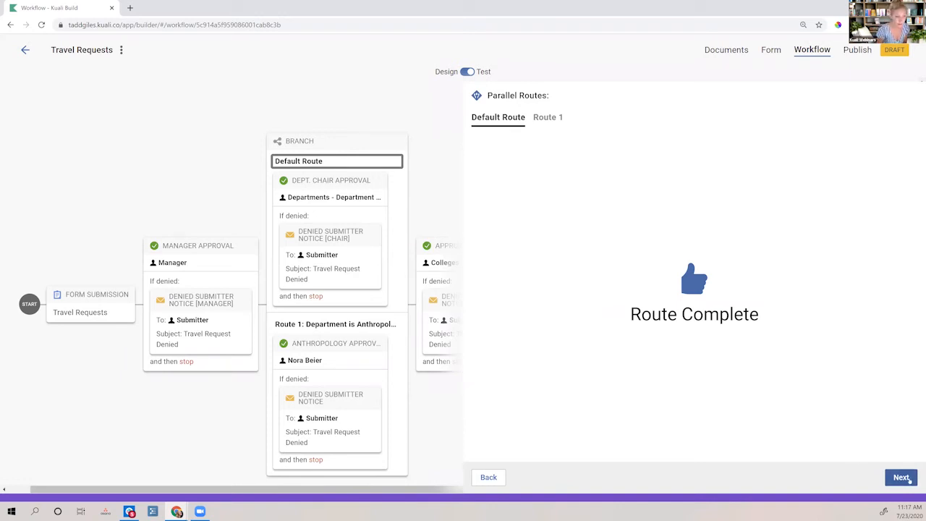
pyautogui.click(902, 478)
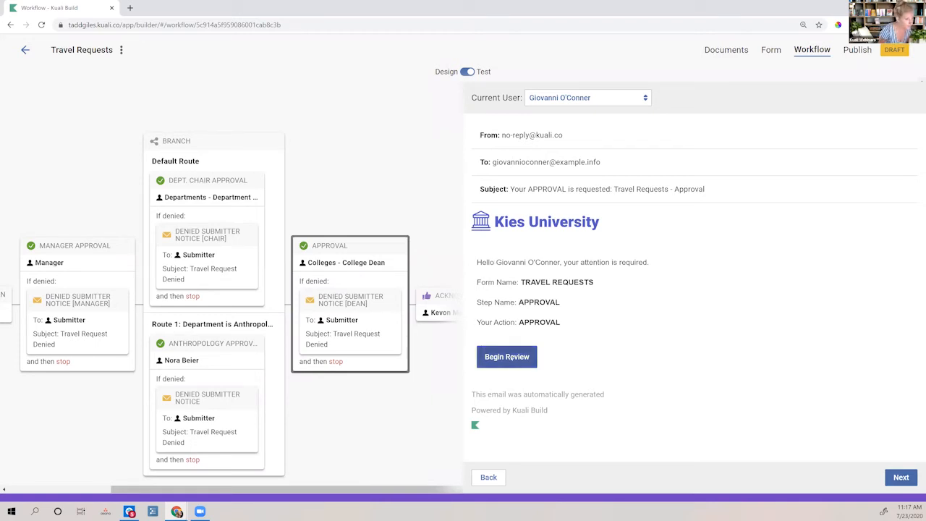
# Review and approve the request at the College Dean's Approval step and acknowledge it at the Acknowledge step.
pyautogui.click(507, 357)
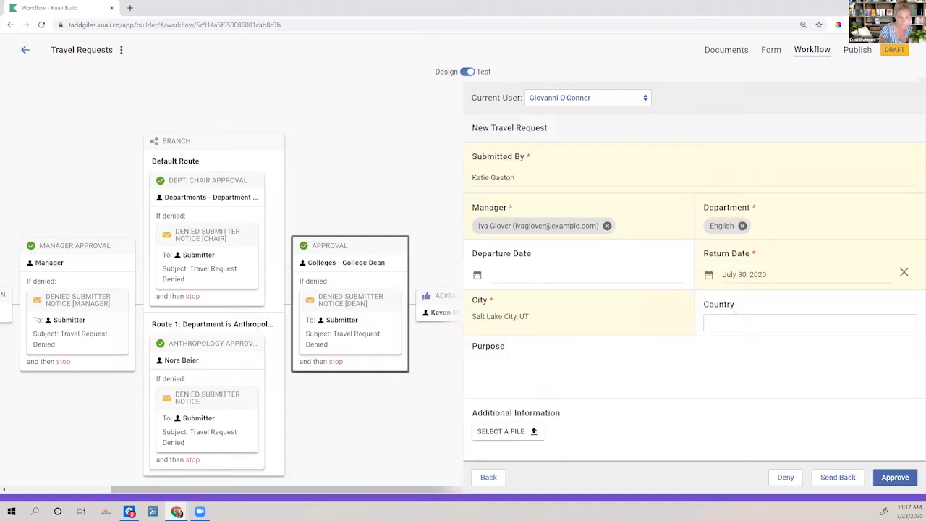
pyautogui.click(897, 477)
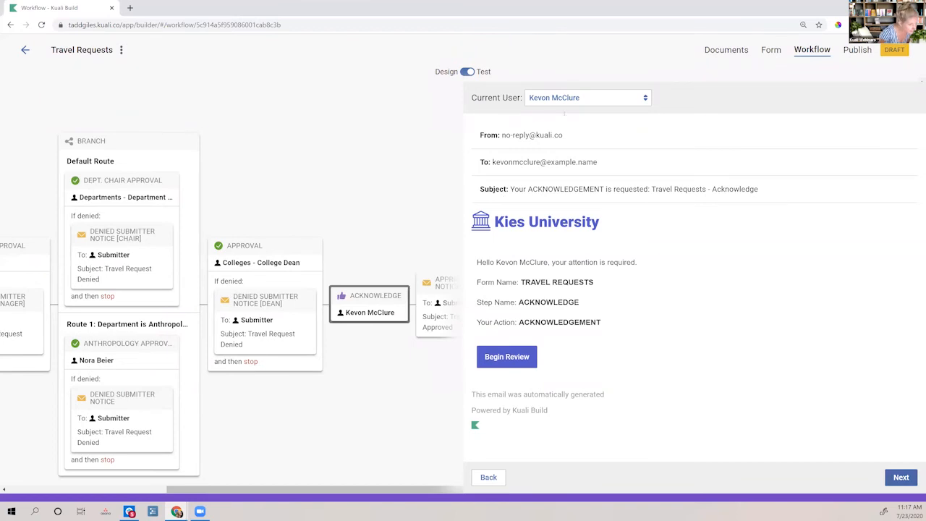
pyautogui.click(506, 356)
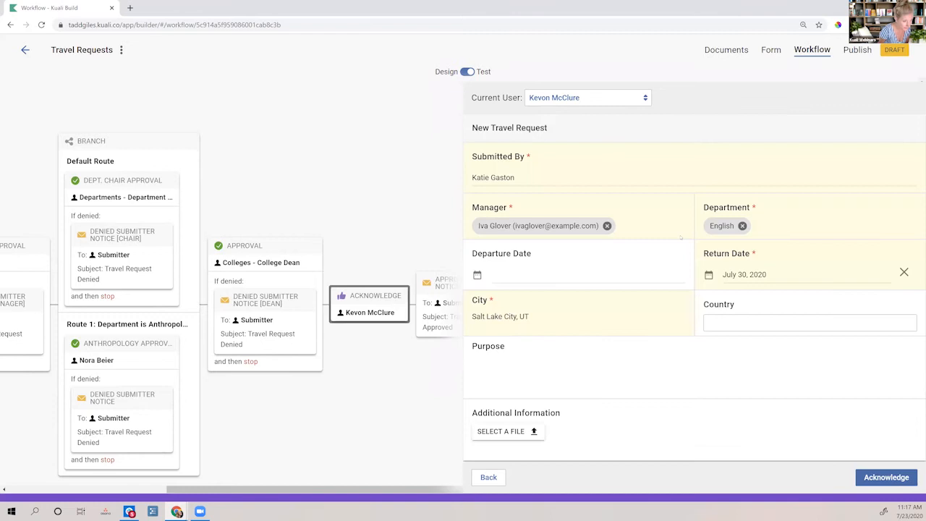
pyautogui.click(887, 478)
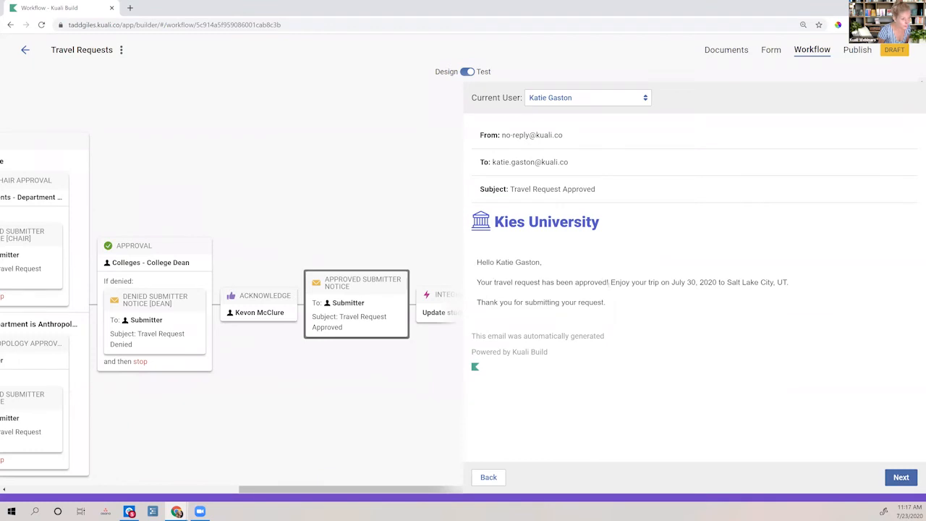
# Examine the trip date in the Approved Submitter Notice email.
pyautogui.moveTo(675, 283)
pyautogui.mouseDown()
pyautogui.moveTo(728, 282)
pyautogui.moveTo(677, 282)
pyautogui.mouseUp()
pyautogui.click(721, 282)
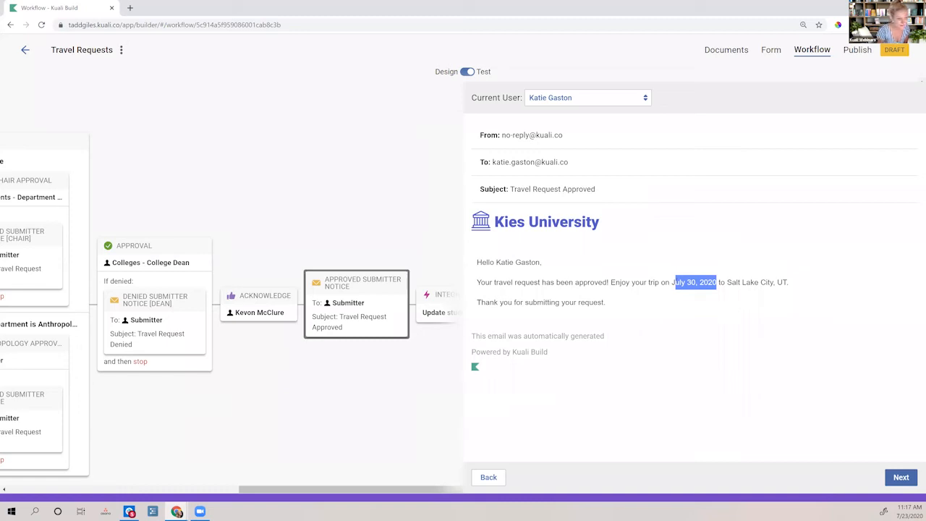
pyautogui.moveTo(672, 282); pyautogui.dragTo(717, 282)
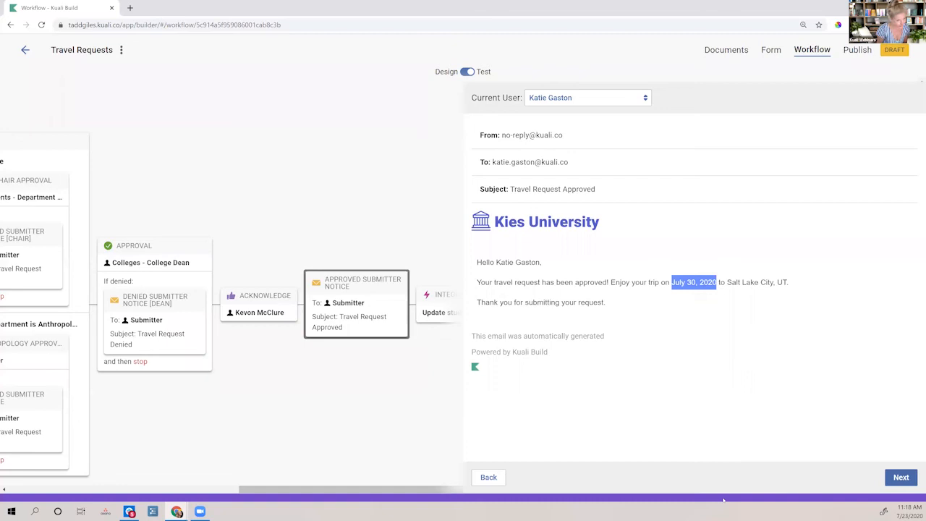
# Preview the JSON sent at the Integration step and advance the test to the end of the workflow.
pyautogui.click(896, 485)
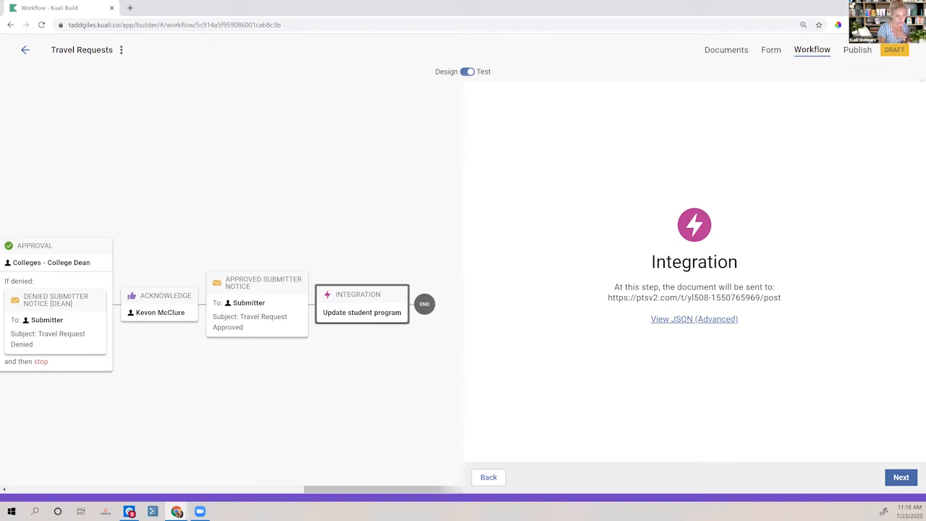
pyautogui.click(694, 319)
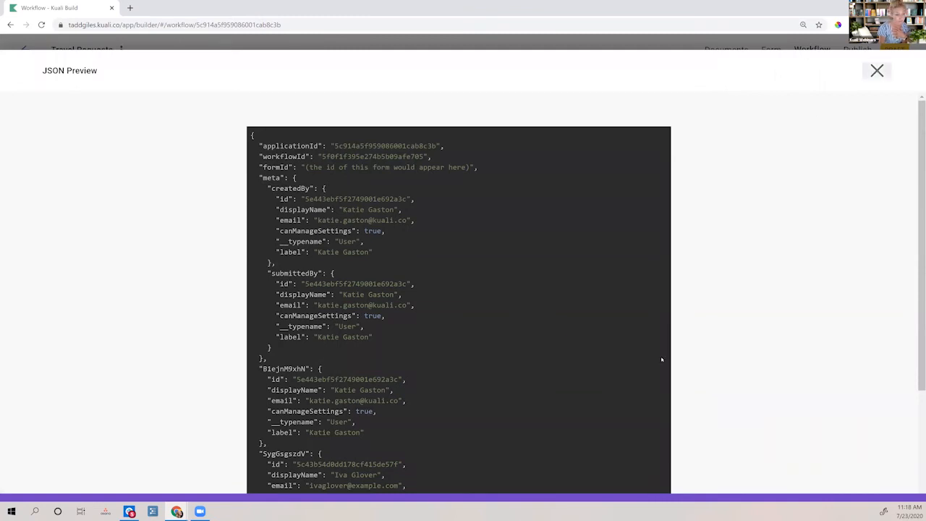
pyautogui.press('Escape')
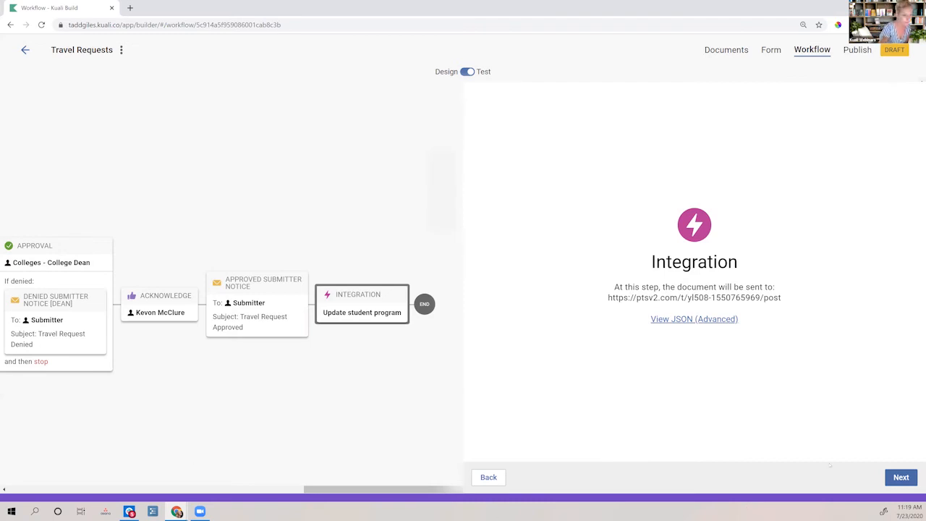
pyautogui.click(901, 478)
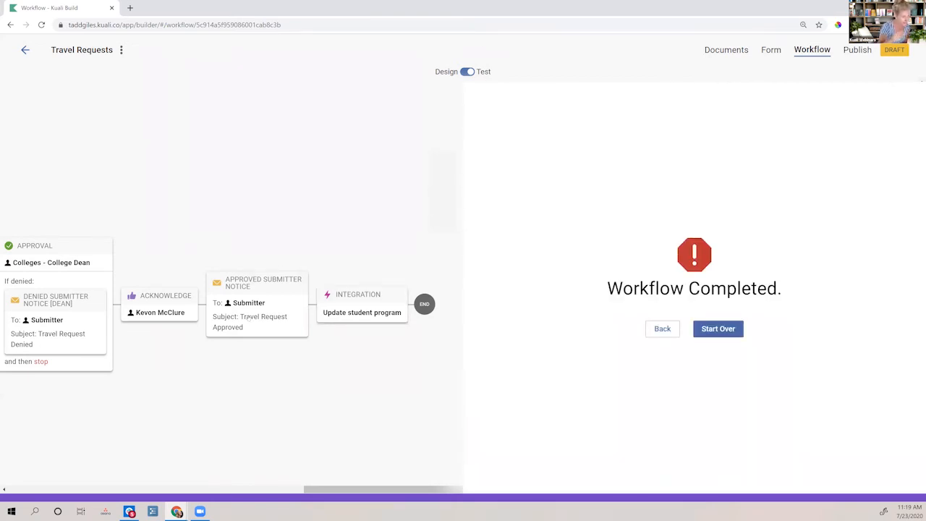
pyautogui.click(662, 329)
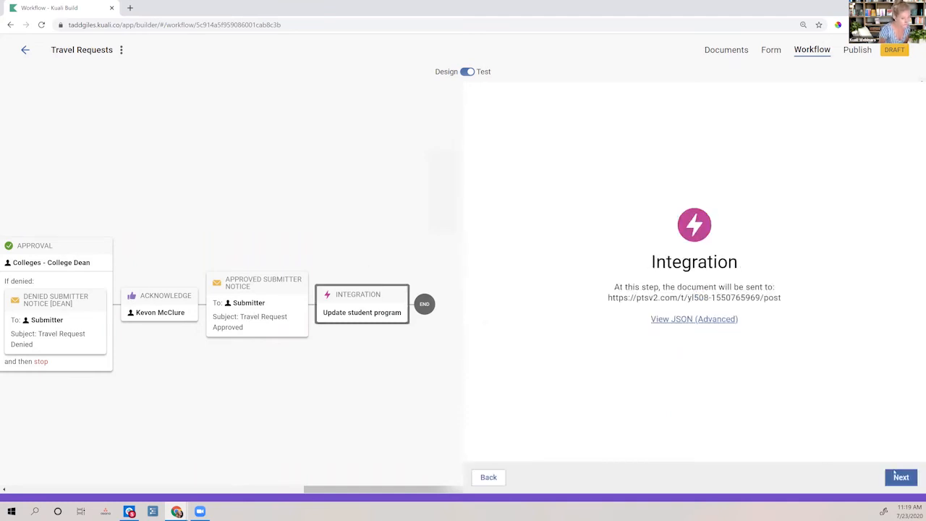
pyautogui.click(902, 479)
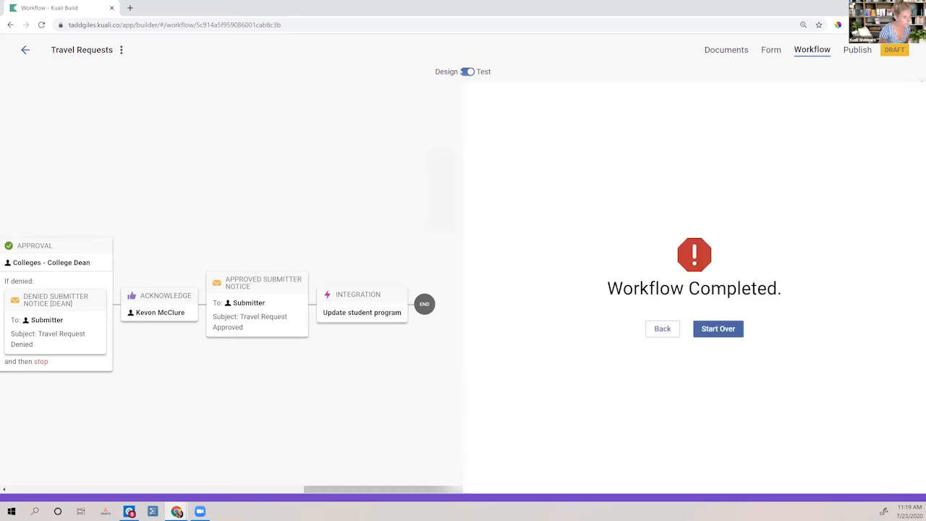
# Replace the Return Date variable with Departure Date in the Approved Submitter Notice email body and save the notification.
pyautogui.click(471, 74)
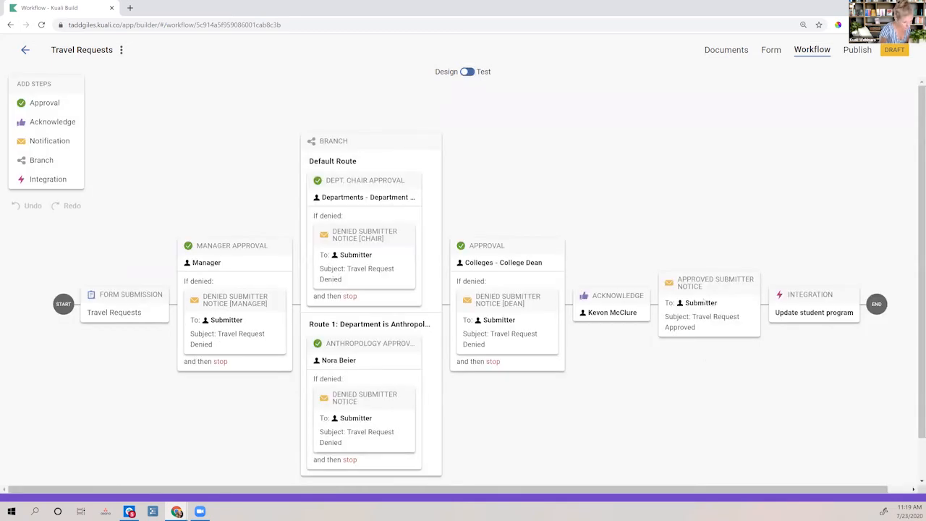
pyautogui.click(704, 302)
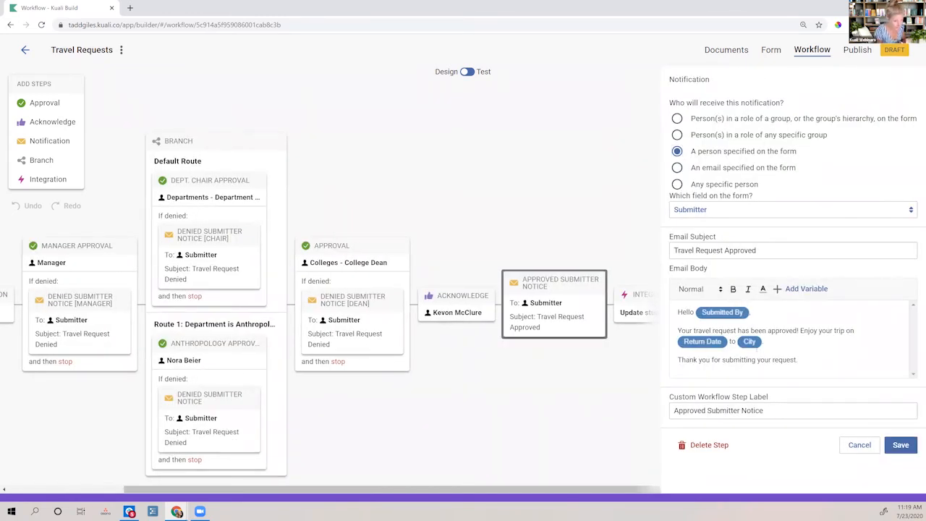
pyautogui.press('BackSpace')
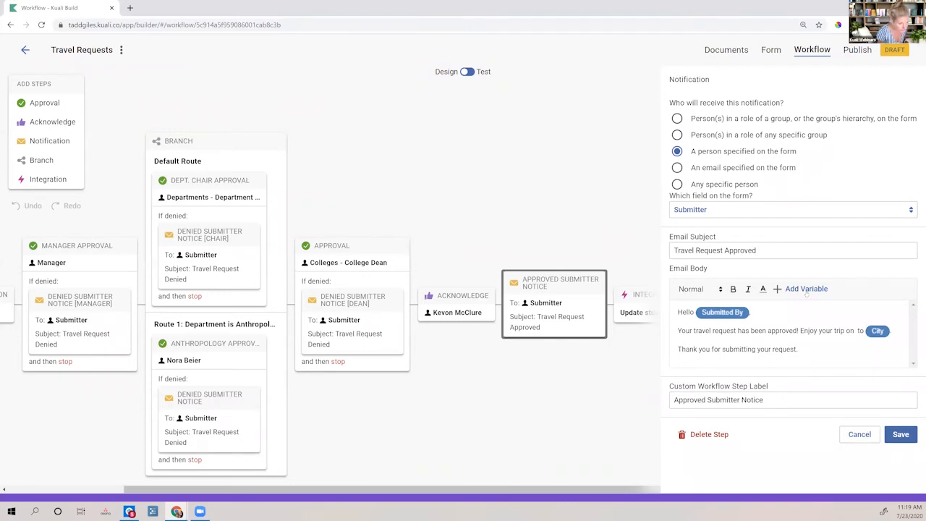
pyautogui.click(806, 289)
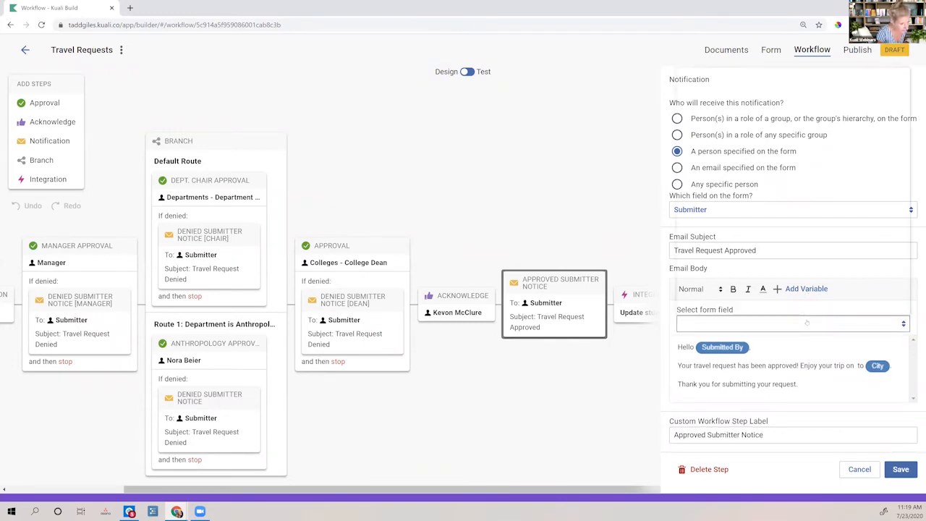
pyautogui.click(807, 324)
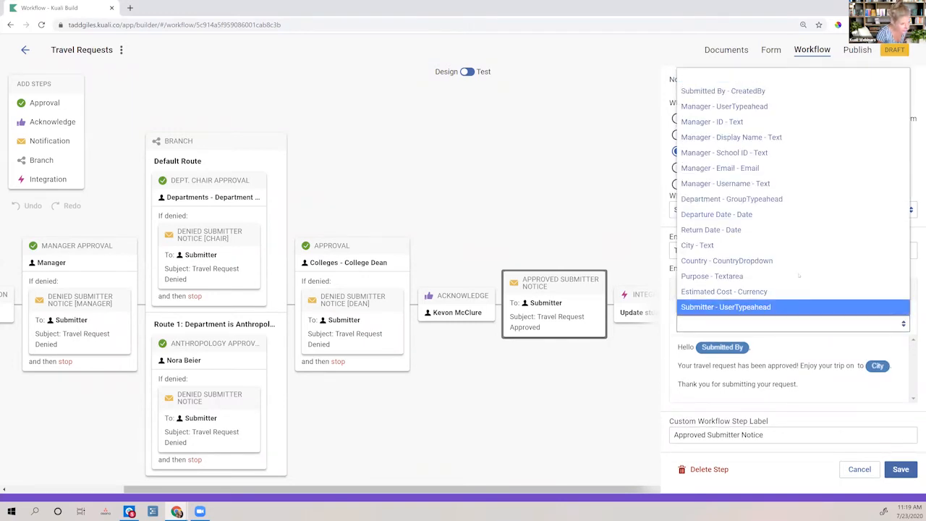
pyautogui.click(791, 215)
pyautogui.click(901, 446)
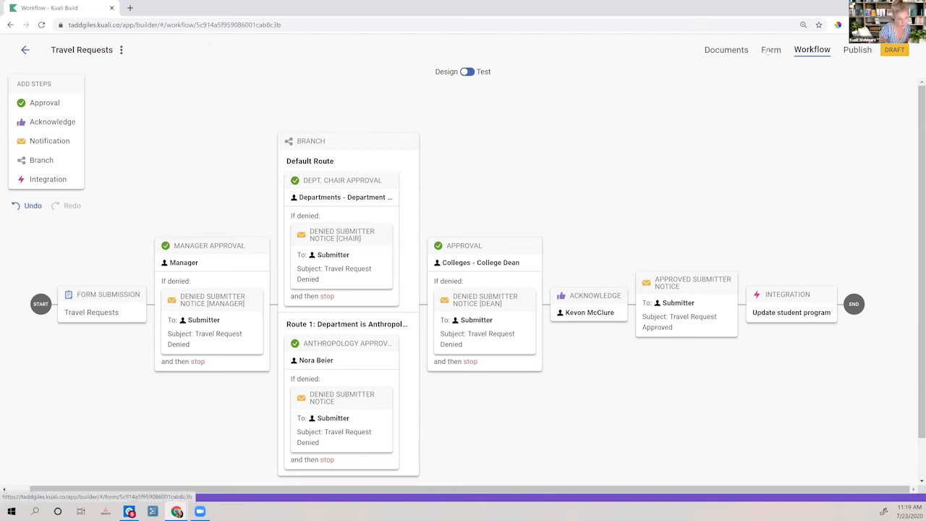
# Make the Departure Date field required and the Return Date field optional on the Travel Requests form.
pyautogui.click(769, 50)
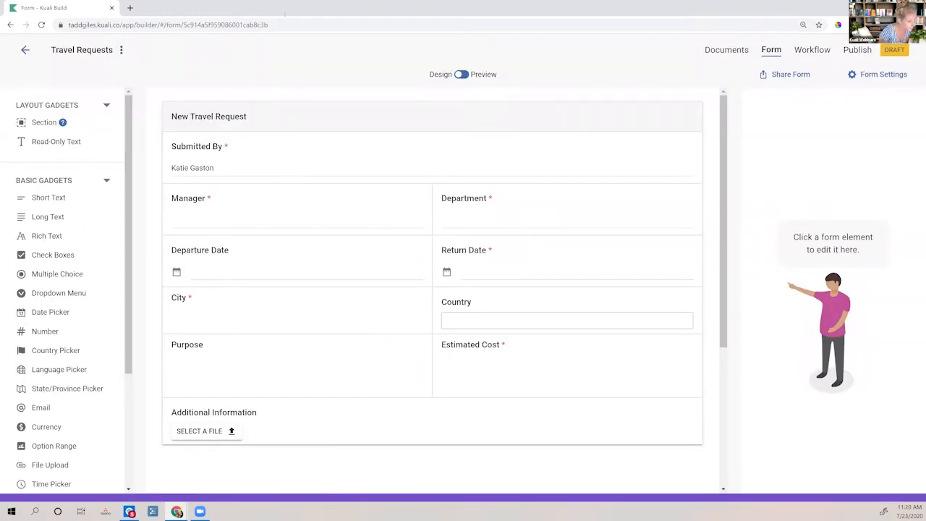
pyautogui.click(336, 255)
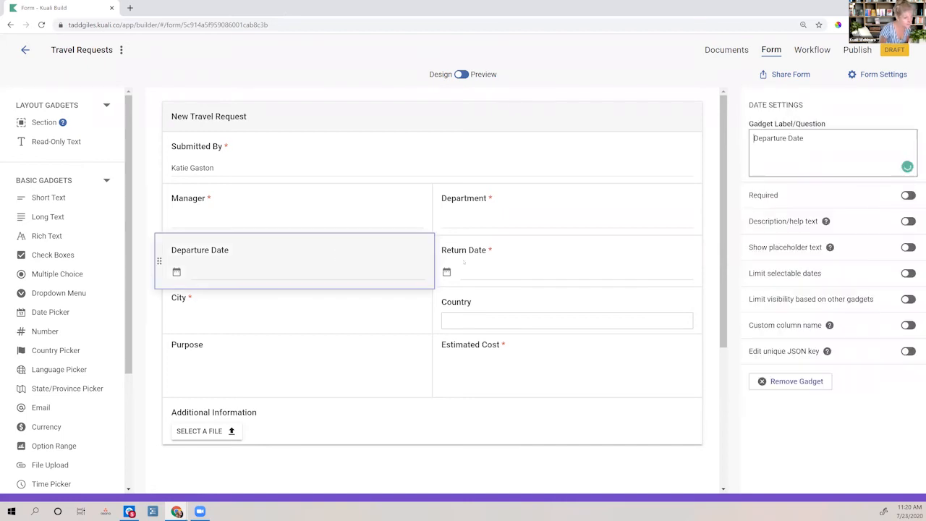
pyautogui.click(909, 196)
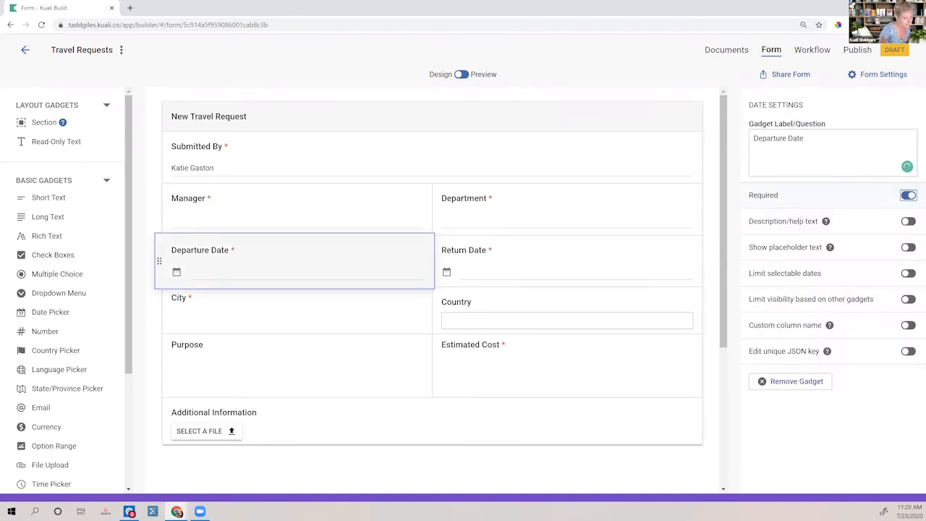
pyautogui.click(590, 243)
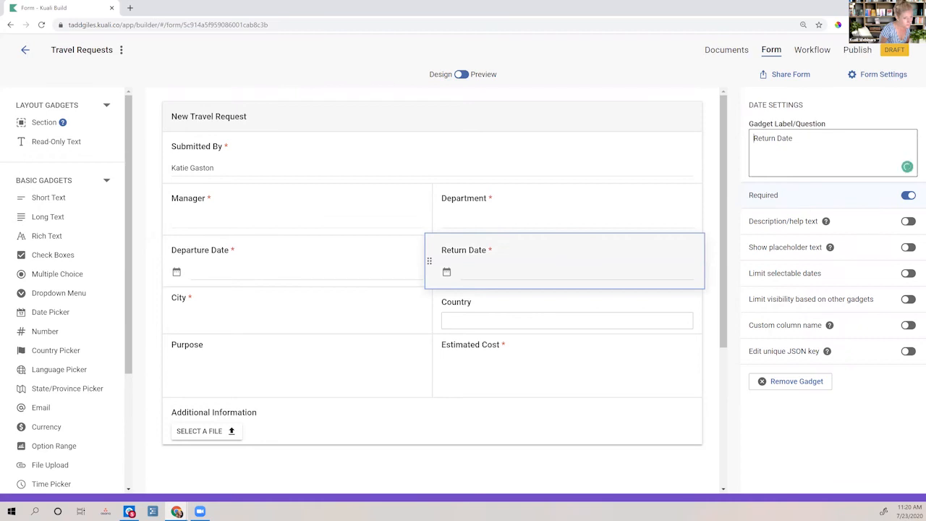
pyautogui.click(909, 196)
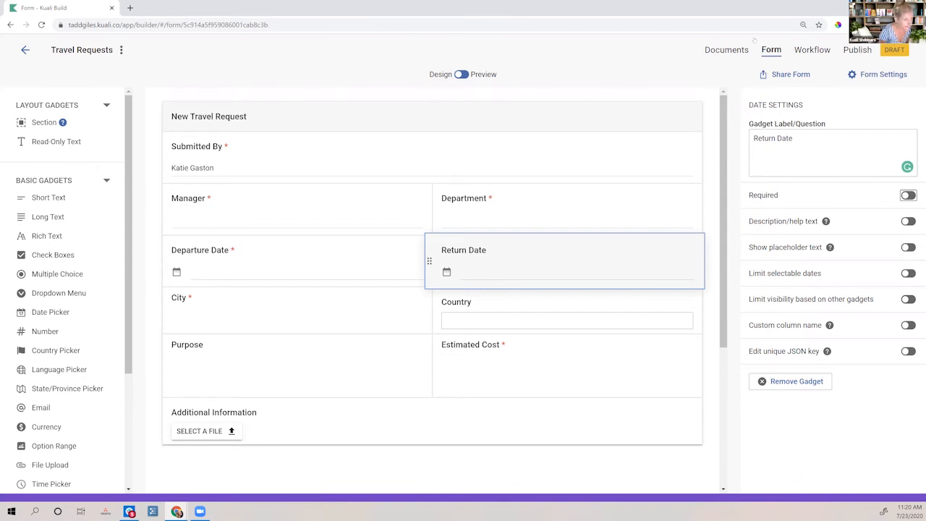
# Start a new workflow test and fill in the manager's name and the Anthropology department on the request form.
pyautogui.click(817, 52)
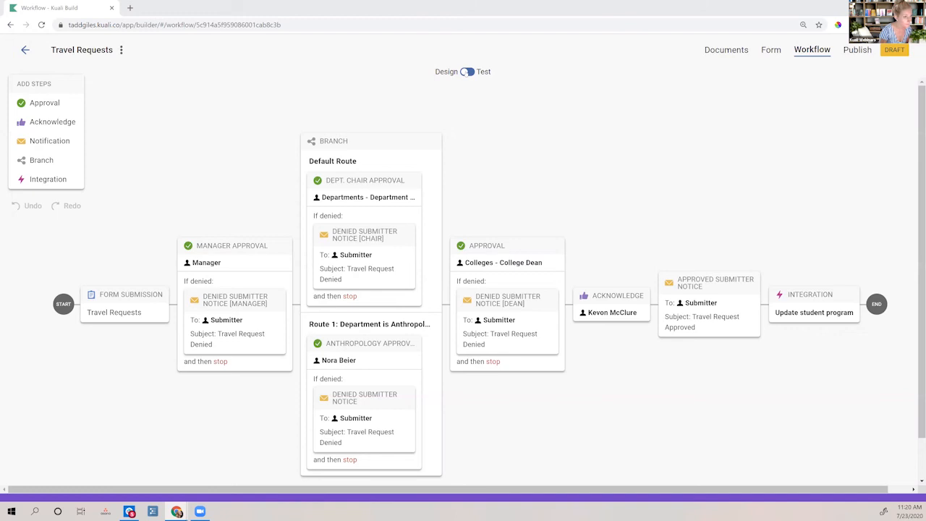
pyautogui.click(467, 72)
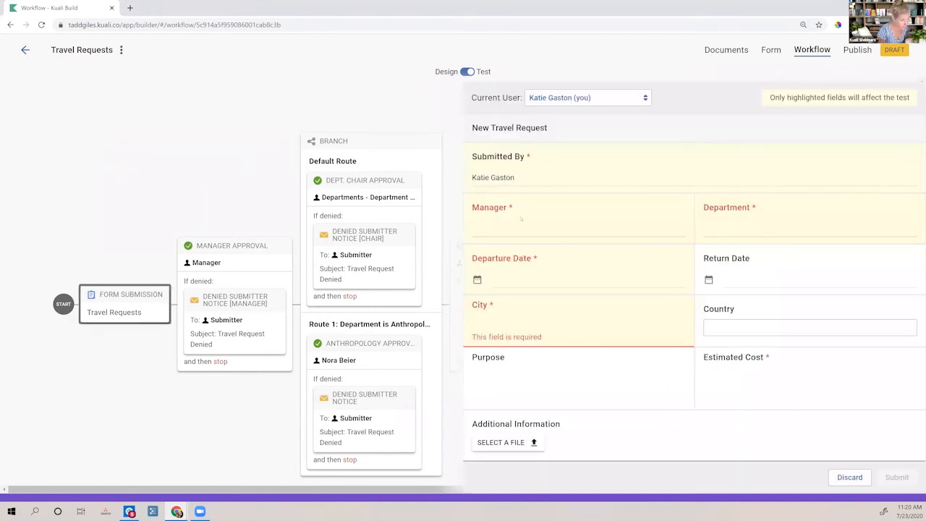
pyautogui.write('iva')
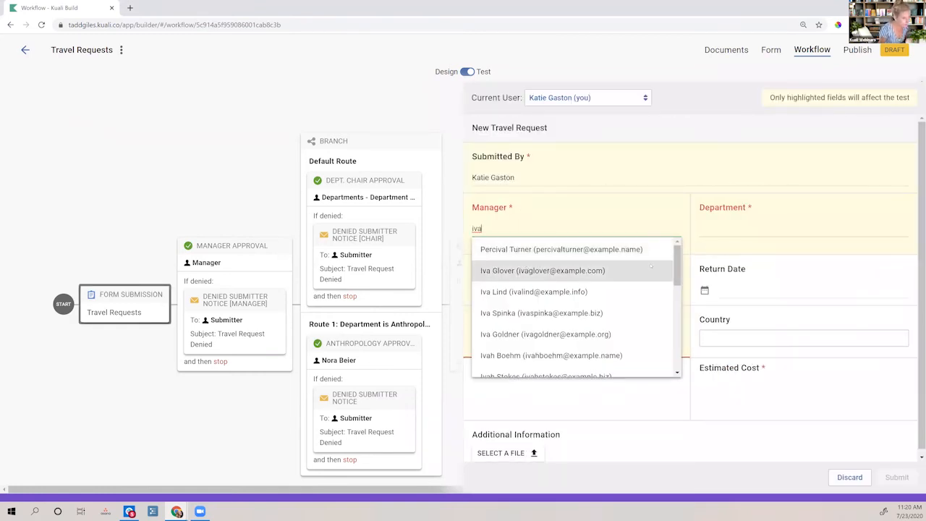
pyautogui.click(651, 267)
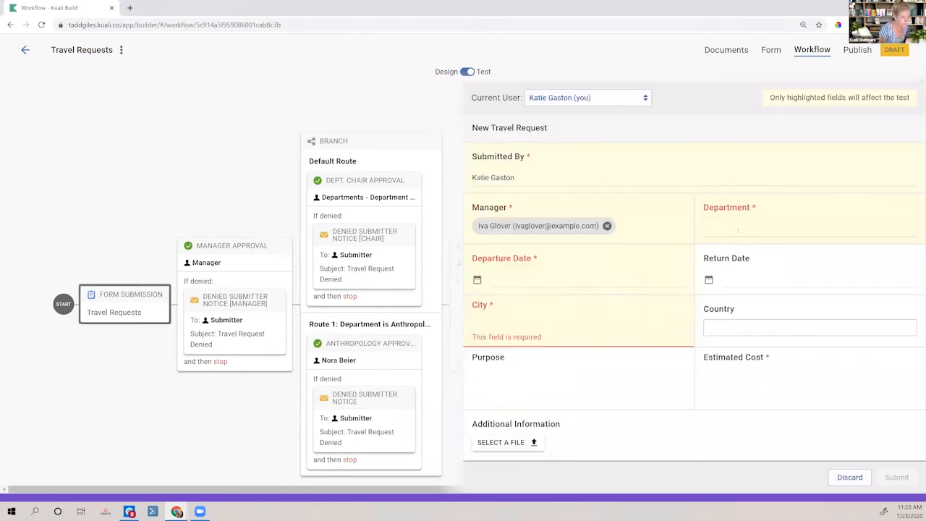
pyautogui.click(737, 231)
pyautogui.write('anth')
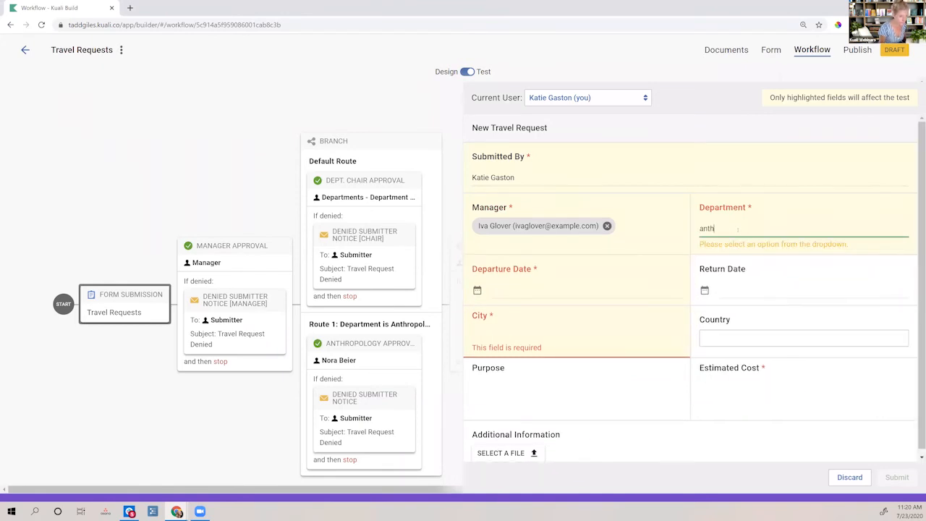
pyautogui.click(739, 257)
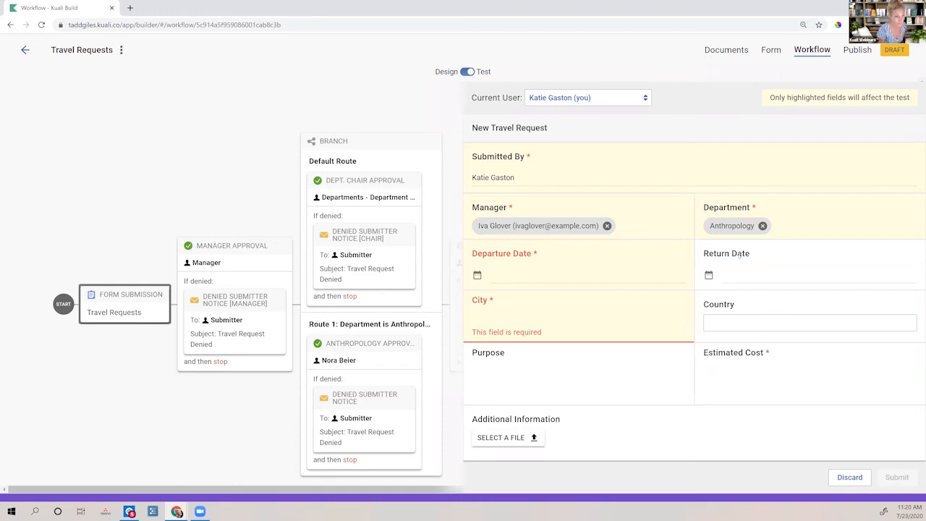
# Set the Departure Date to July 24, 2020 and the City to Salt Lake City, UT, and submit the test request.
pyautogui.click(548, 275)
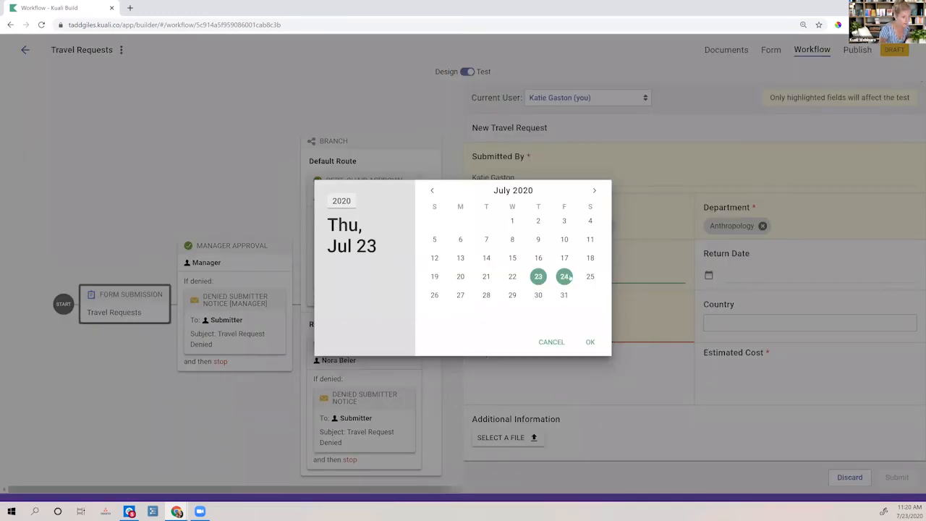
pyautogui.click(566, 277)
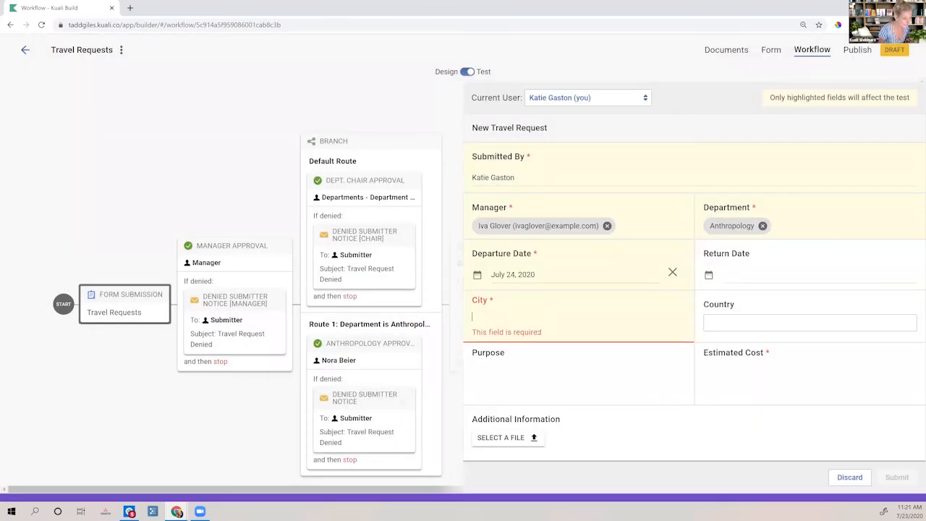
pyautogui.write('Salt Lake City, UT')
pyautogui.click(536, 339)
pyautogui.click(897, 479)
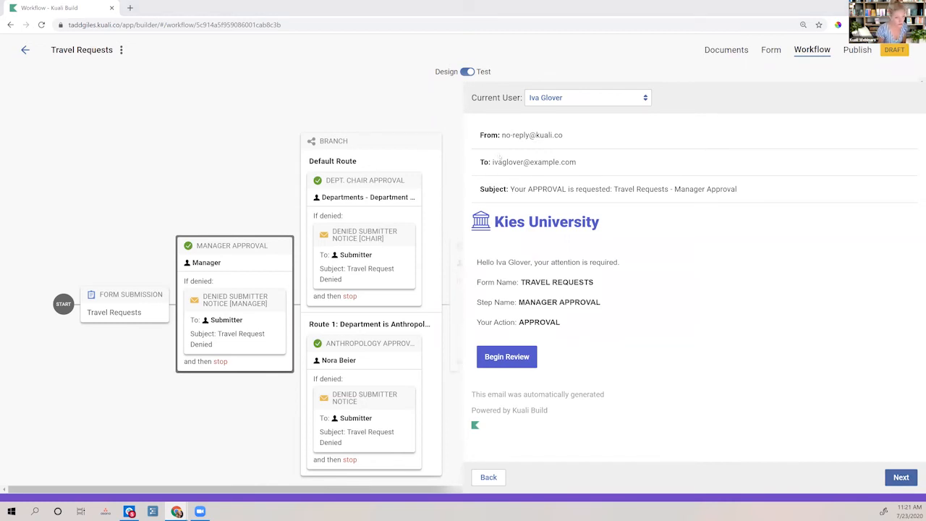
# Review and approve the request at the Manager Approval step and continue past the parallel routes notice.
pyautogui.click(502, 357)
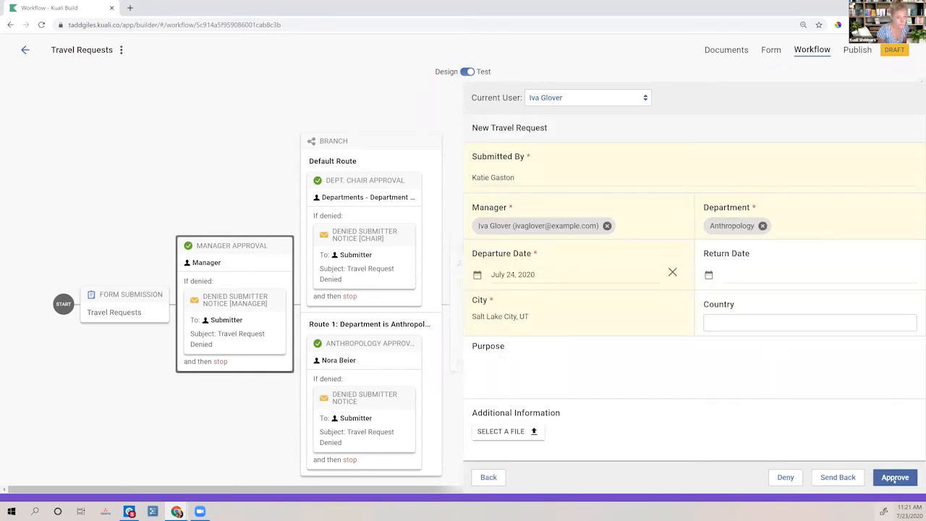
pyautogui.click(895, 480)
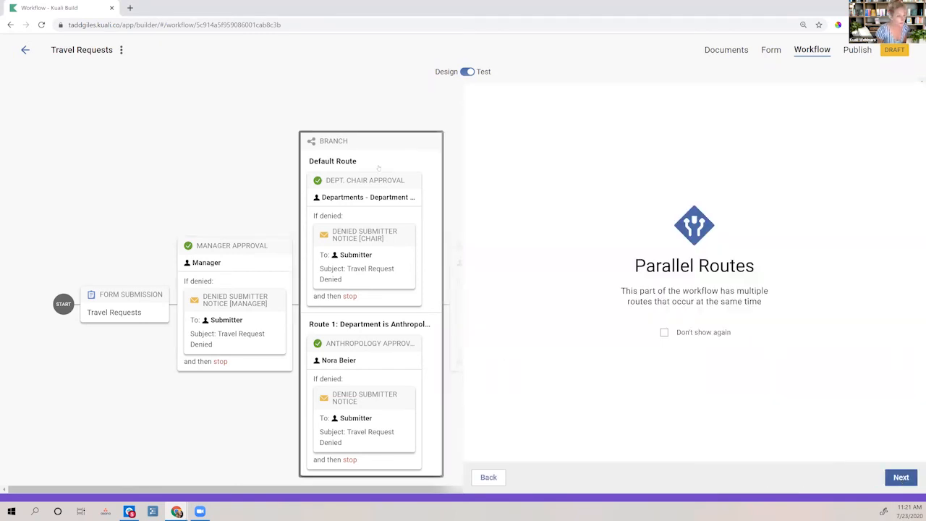
pyautogui.click(901, 482)
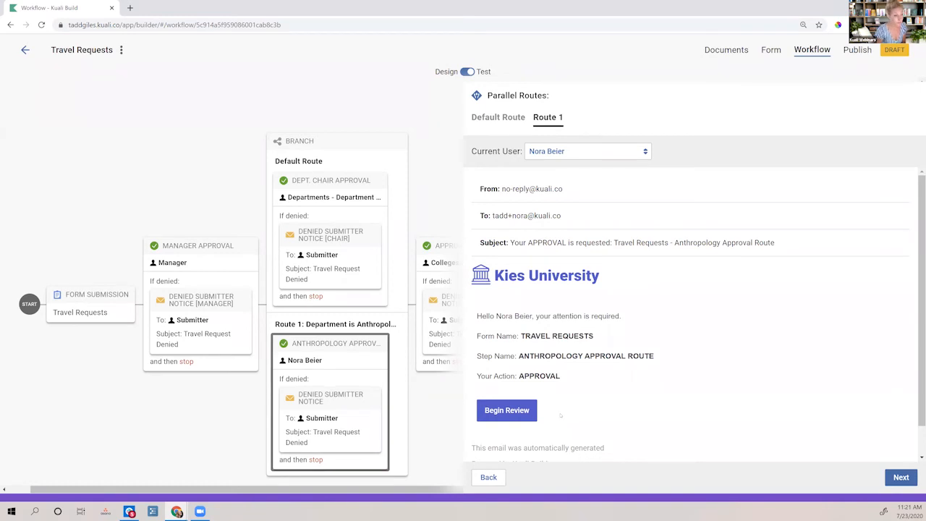
# Review and deny the request at the Anthropology approval in Route 1, and advance past the denied submitter notice.
pyautogui.click(507, 410)
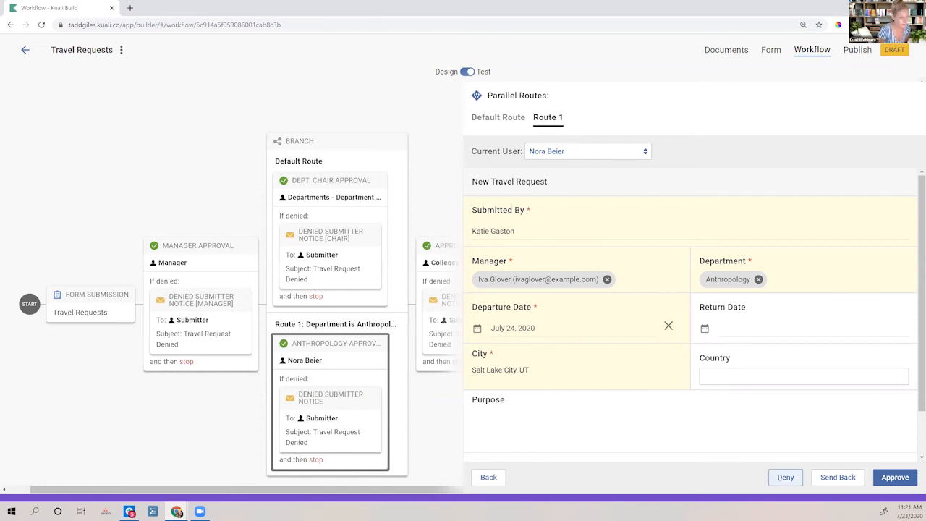
pyautogui.click(785, 477)
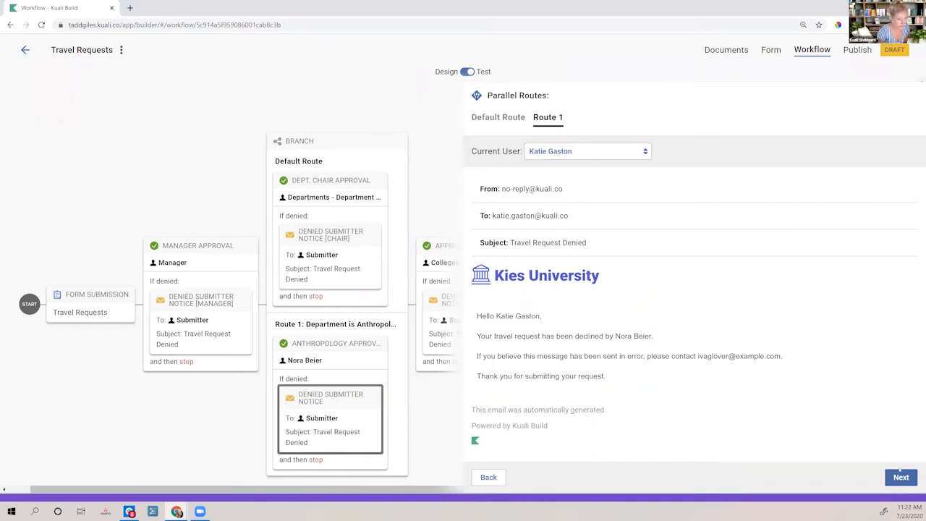
pyautogui.click(901, 477)
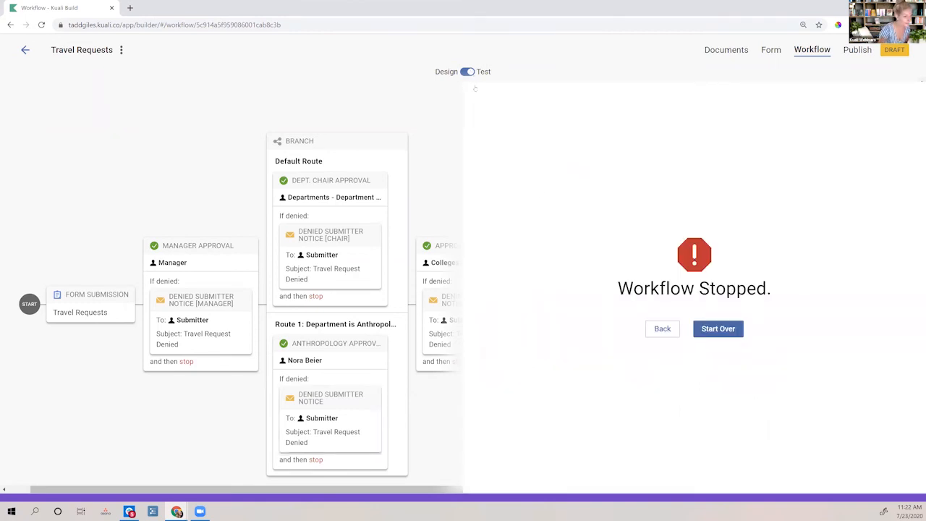
# Start the workflow test over and enter the manager's name and the Anthropology department on the new request.
pyautogui.click(738, 331)
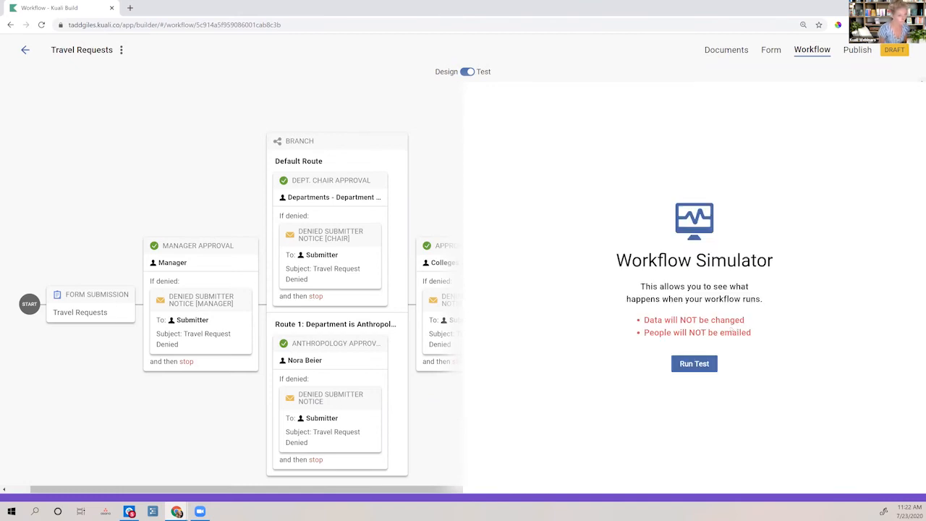
pyautogui.click(704, 367)
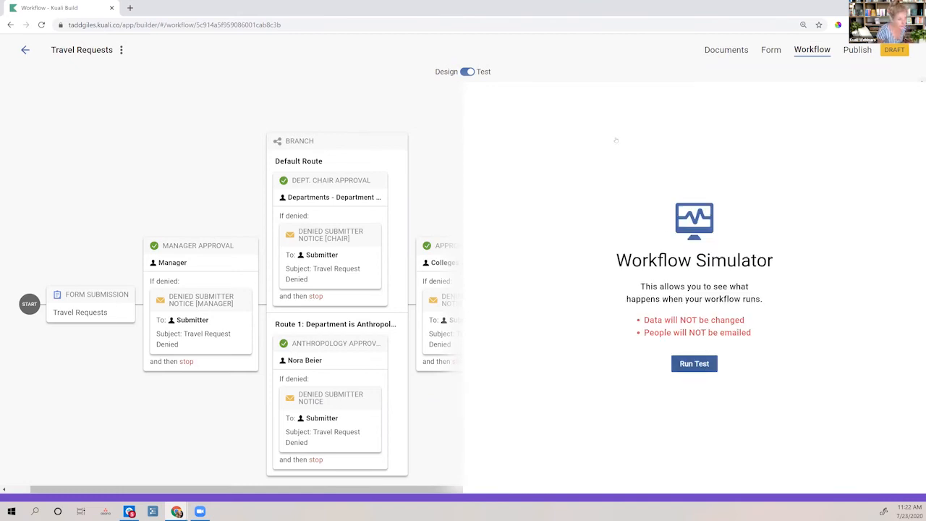
pyautogui.click(535, 227)
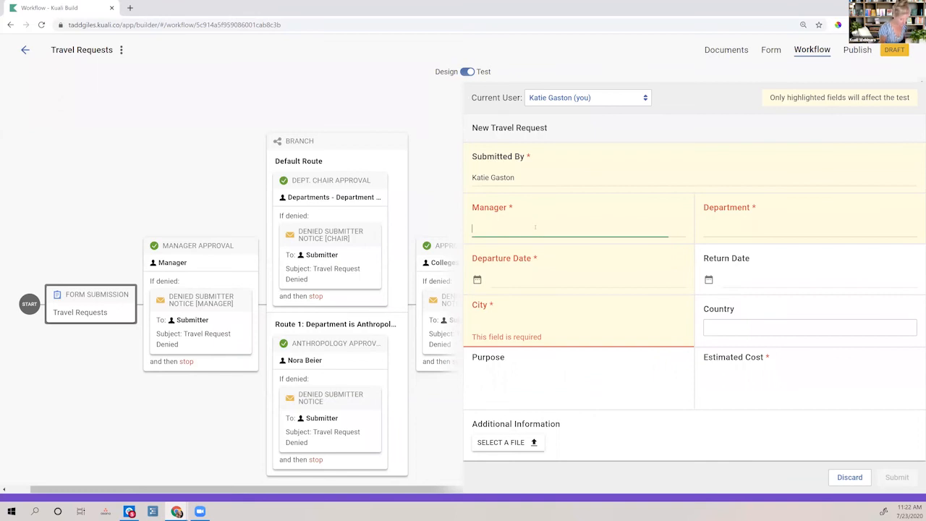
pyautogui.write('iva')
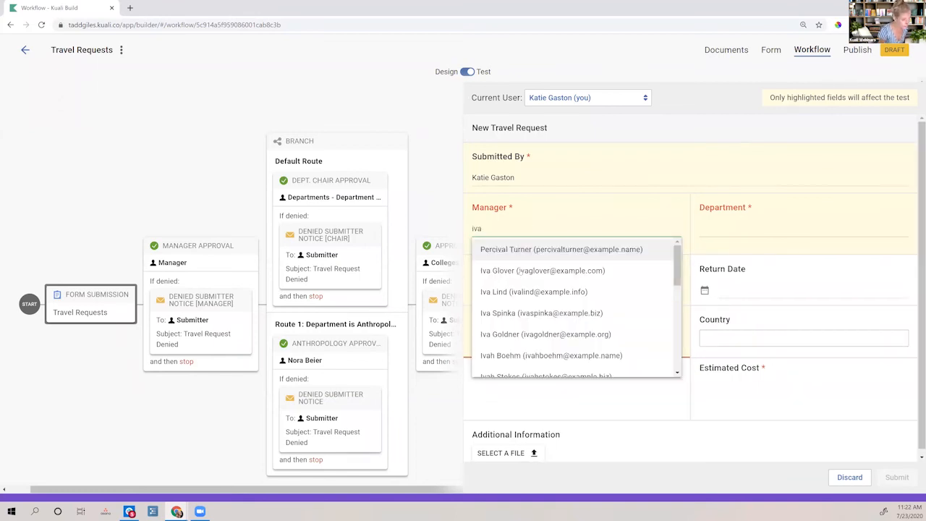
pyautogui.click(532, 270)
pyautogui.click(736, 226)
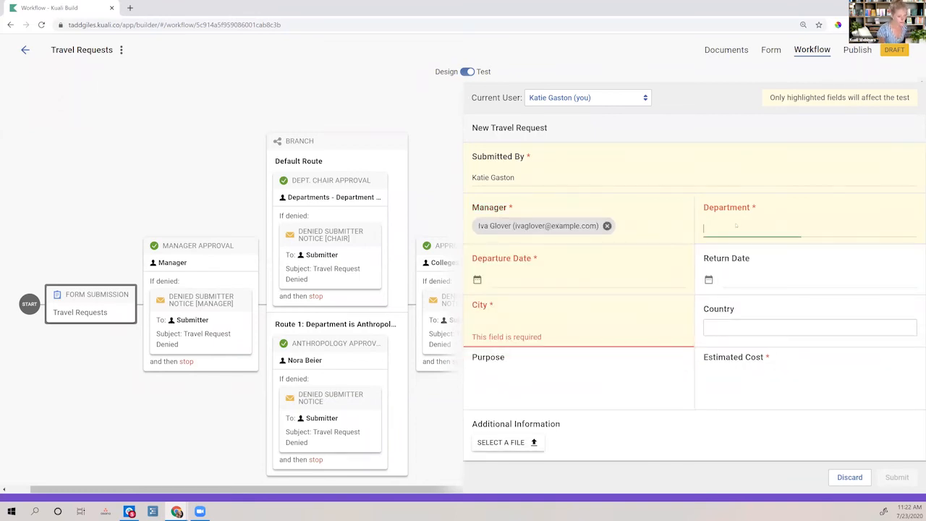
pyautogui.write('anth')
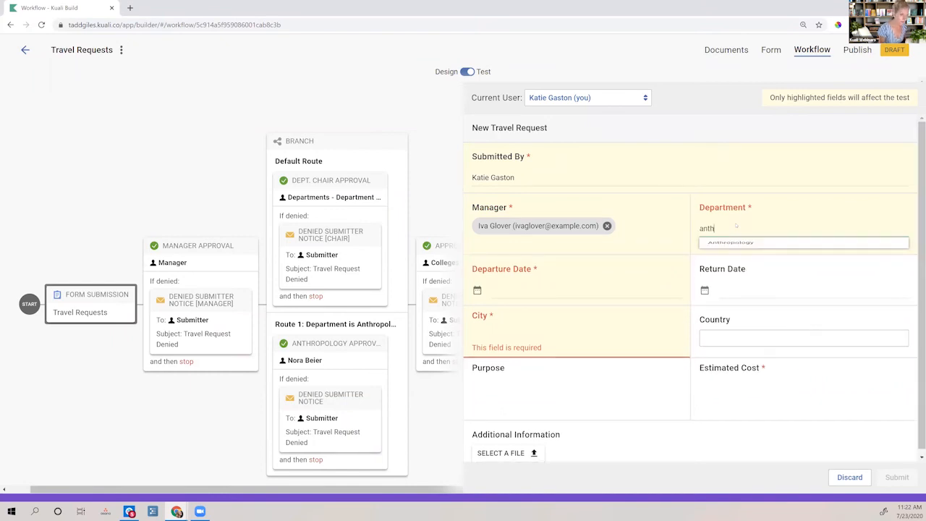
pyautogui.press('Down')
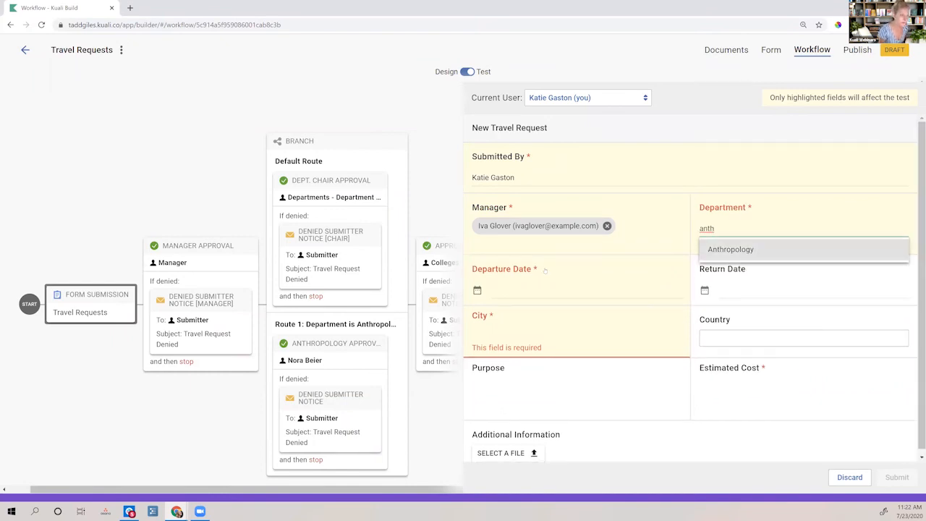
pyautogui.press('Return')
# Set the Departure Date to July 31, 2020 and the City to Salt Lake City, UT, and submit the test request.
pyautogui.click(547, 282)
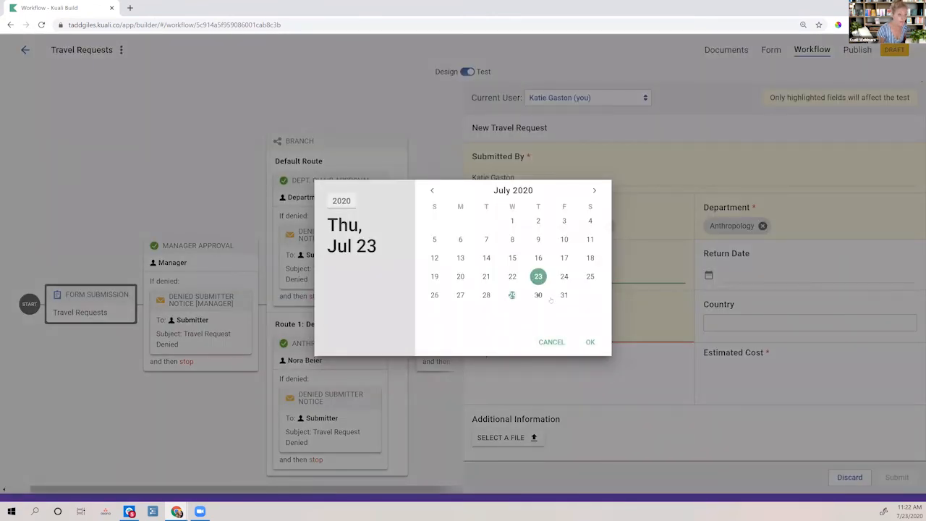
pyautogui.click(564, 295)
pyautogui.click(510, 322)
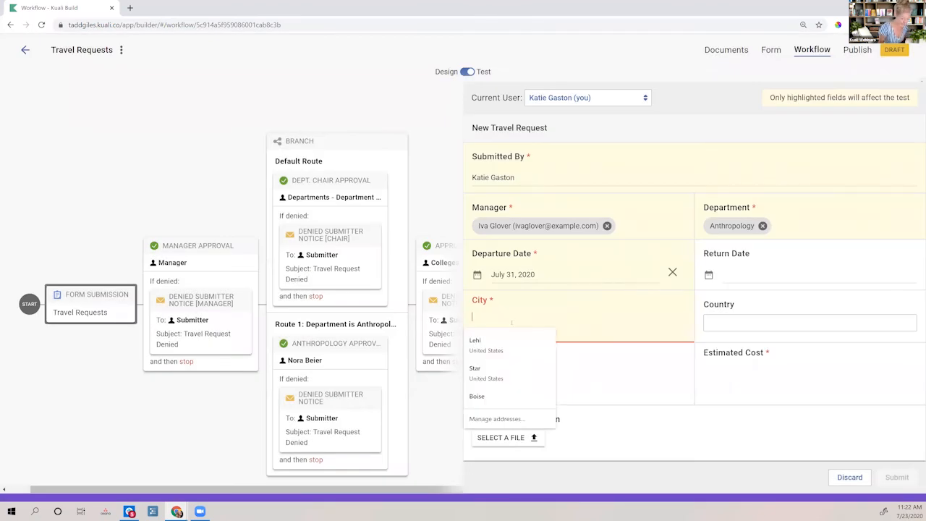
pyautogui.write('salt')
pyautogui.press('Down')
pyautogui.press('Return')
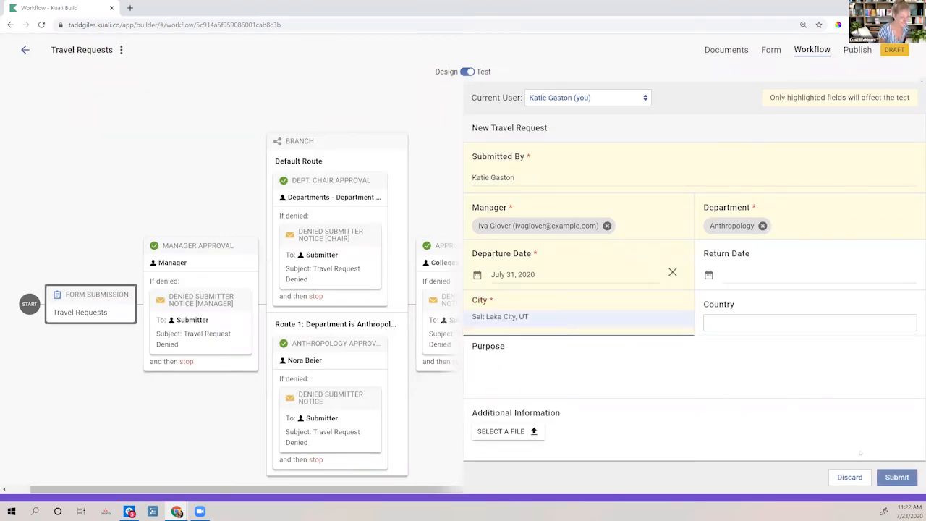
pyautogui.click(892, 477)
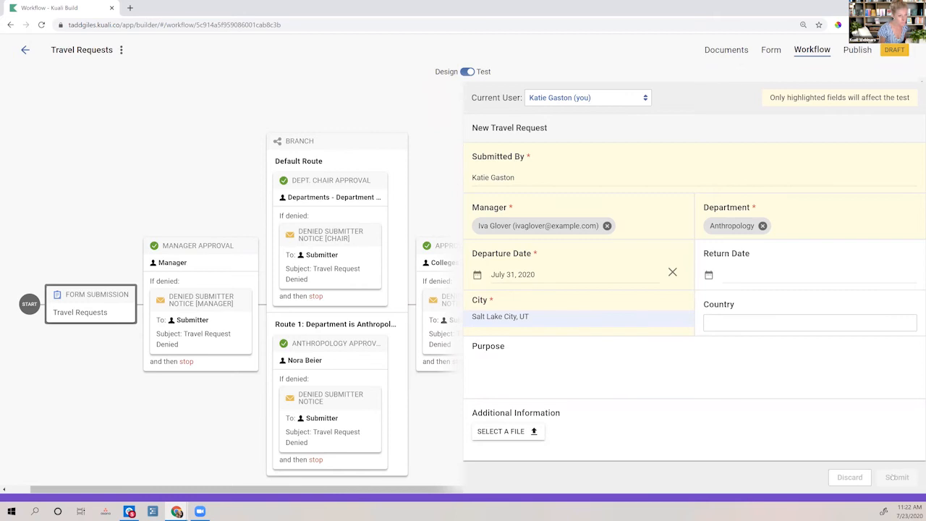
# Approve the resubmitted request at the Manager Approval step and continue past the parallel routes notice.
pyautogui.click(523, 362)
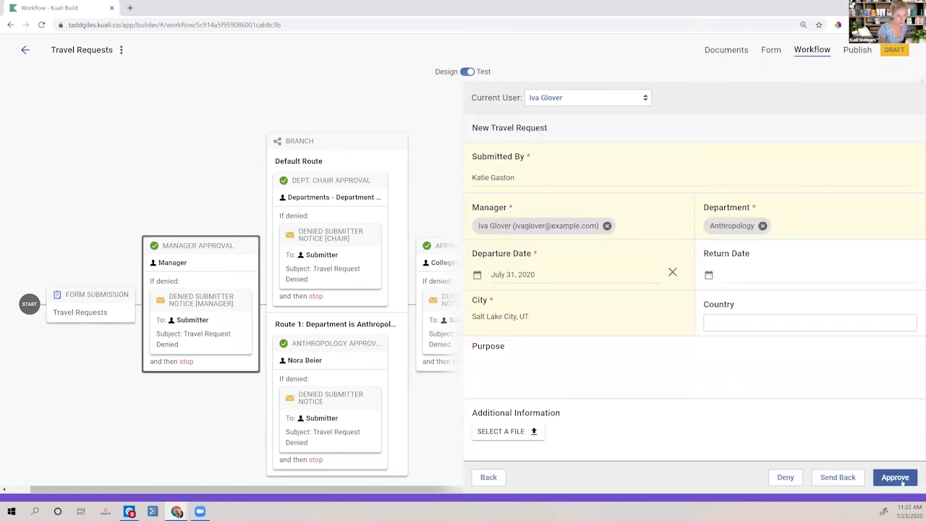
pyautogui.click(902, 481)
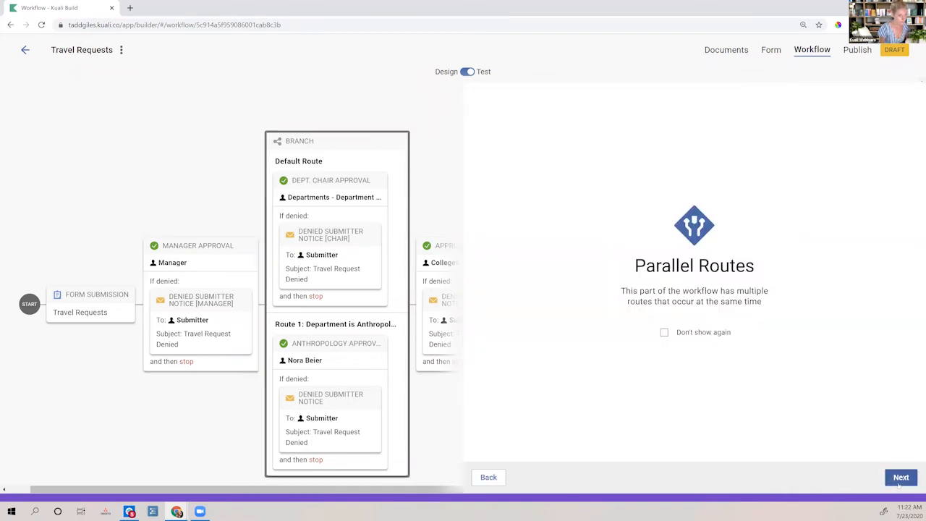
pyautogui.click(900, 481)
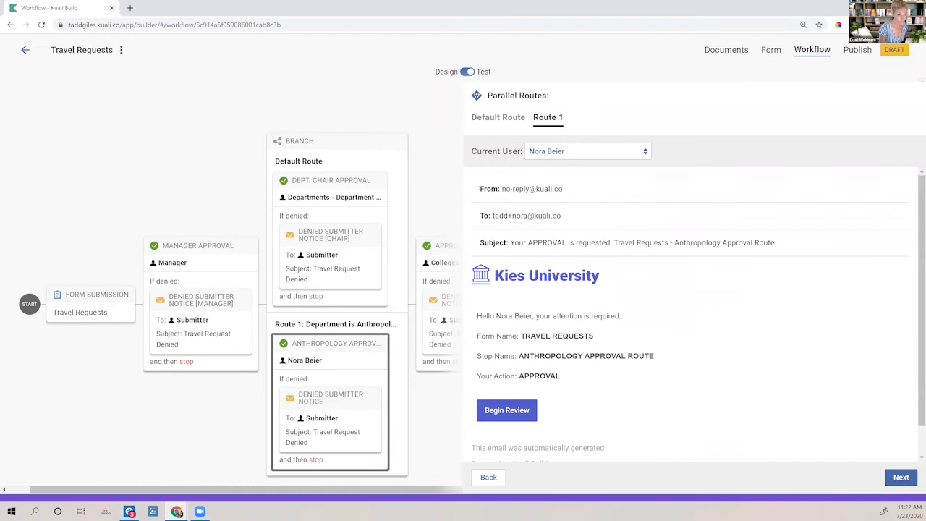
# Review and approve the request at the Anthropology approval in Route 1 and at the College Dean approval.
pyautogui.click(519, 415)
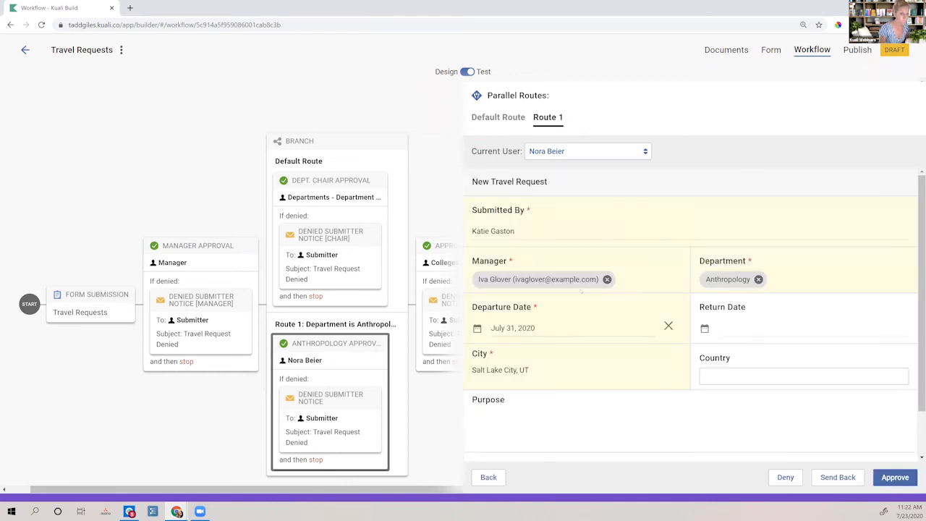
pyautogui.click(895, 478)
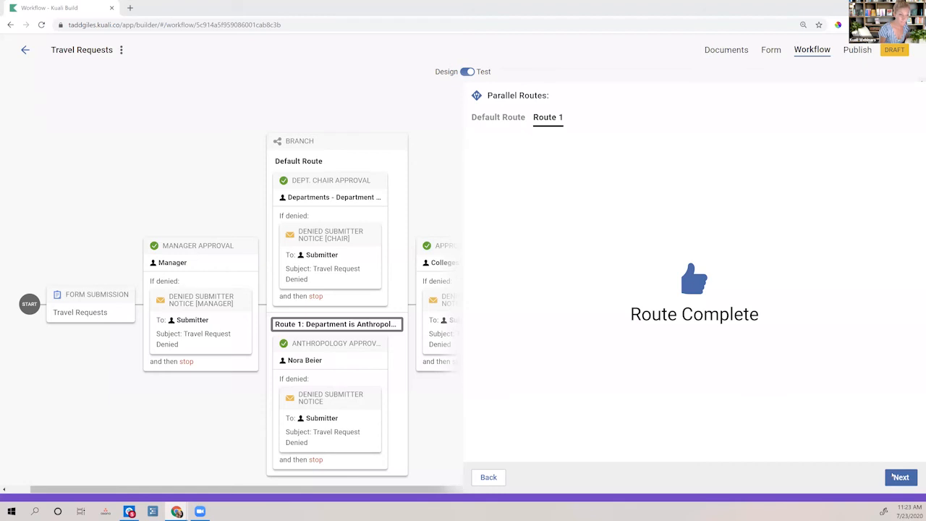
pyautogui.click(900, 477)
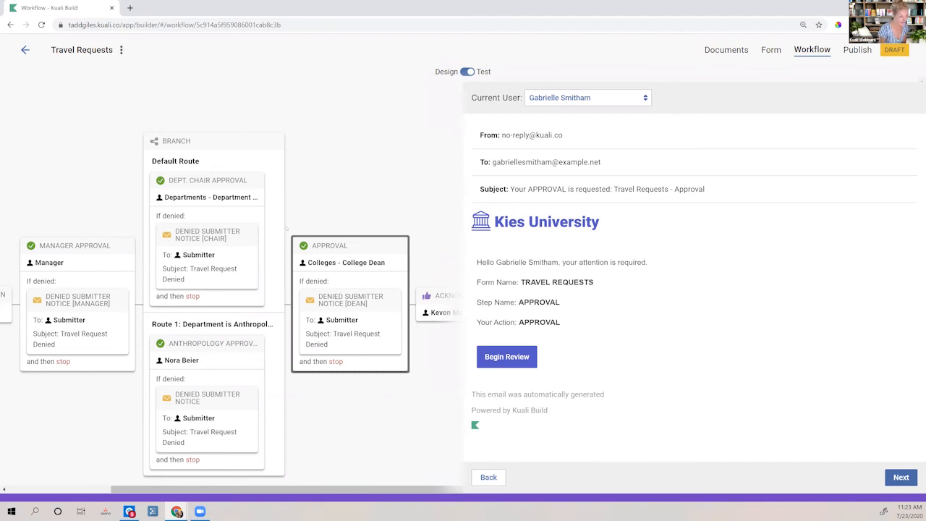
pyautogui.click(903, 478)
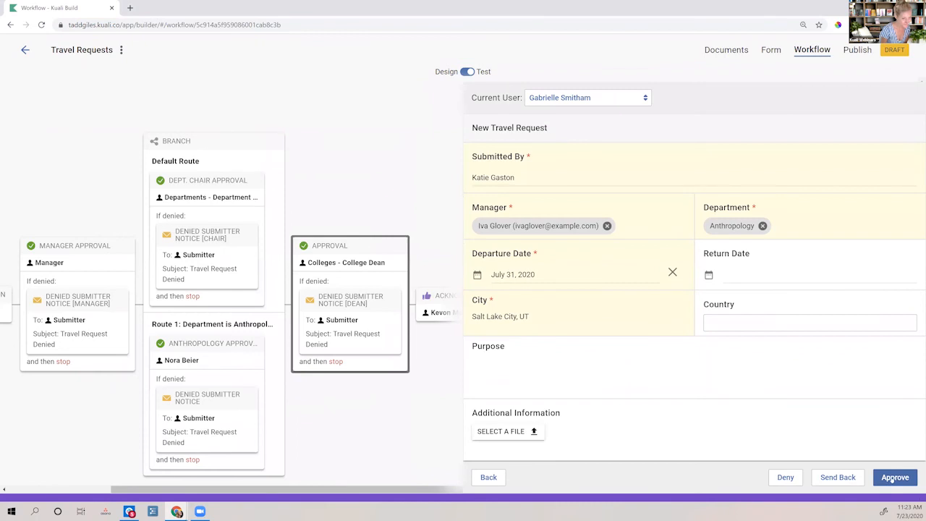
pyautogui.click(892, 479)
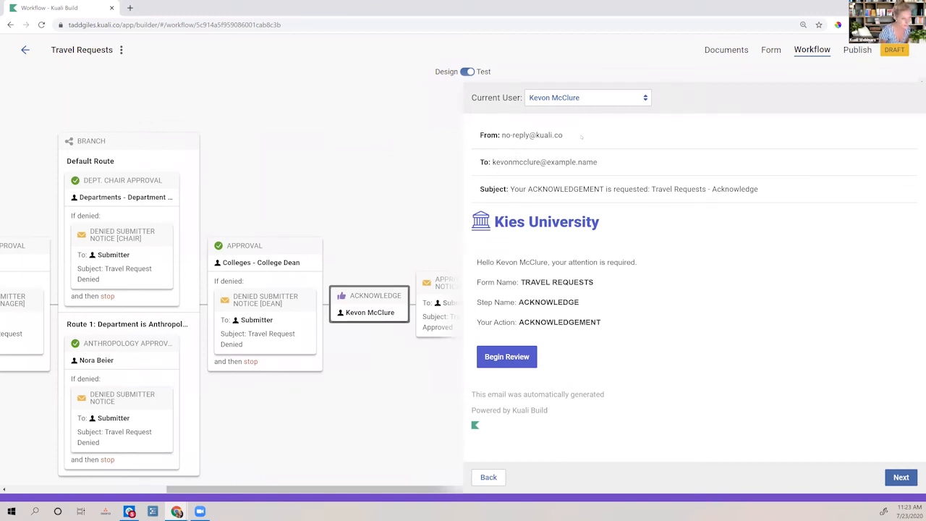
# Acknowledge the request at the Acknowledge step and advance past the integration to the end of the workflow test.
pyautogui.click(909, 477)
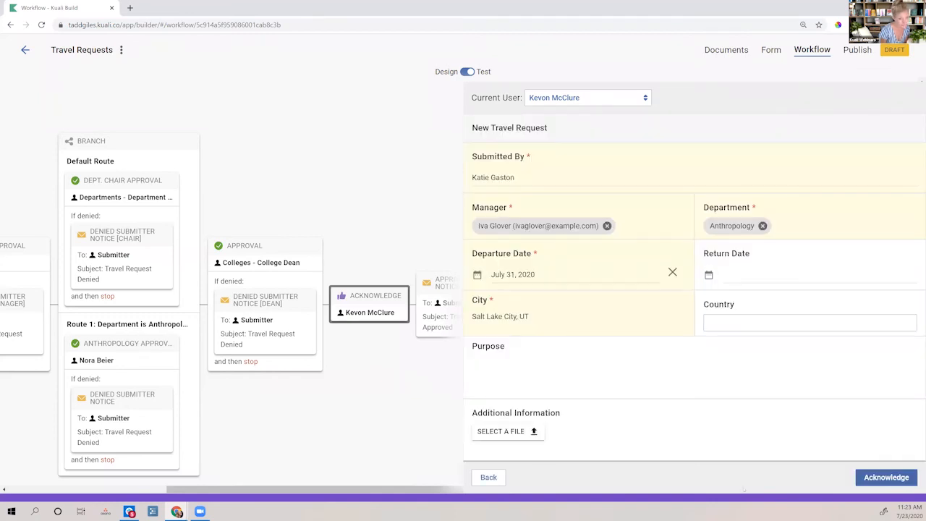
pyautogui.click(909, 477)
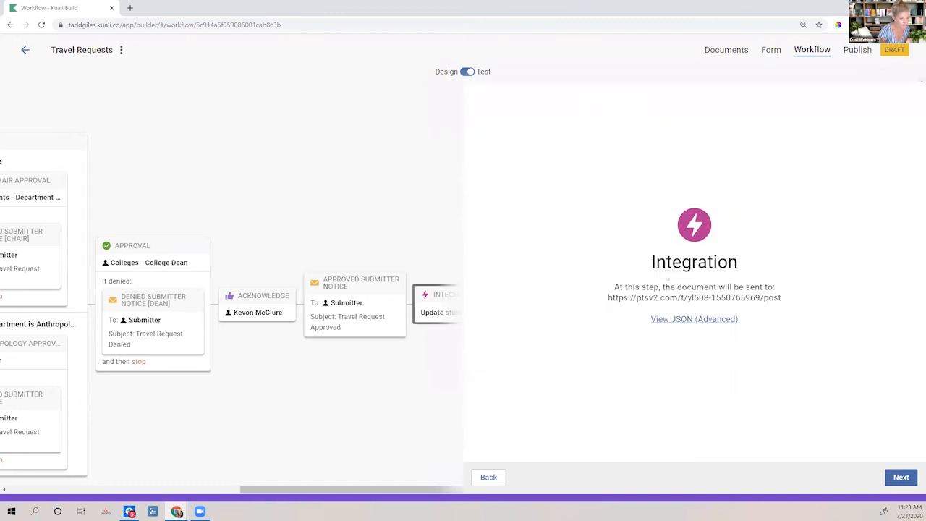
pyautogui.click(900, 477)
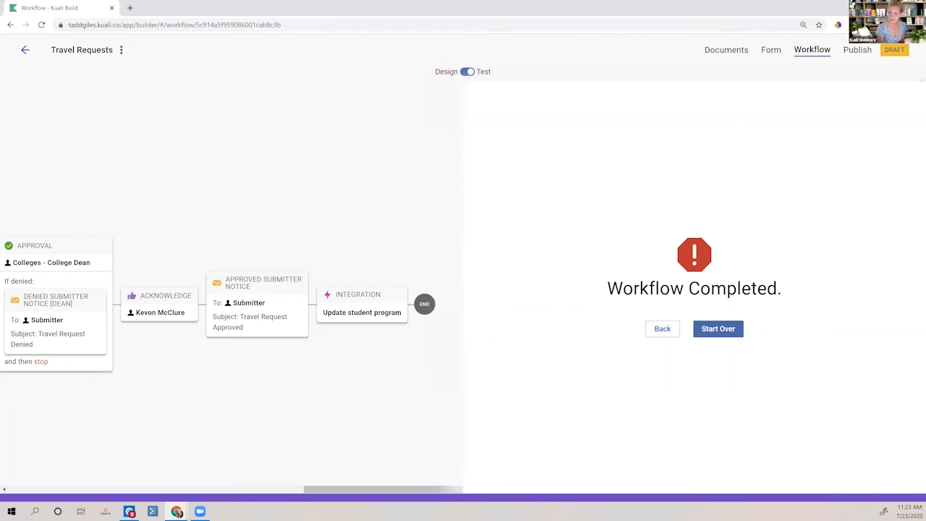
# Return to the workflow design and open the Manager Approval step's settings.
pyautogui.click(467, 71)
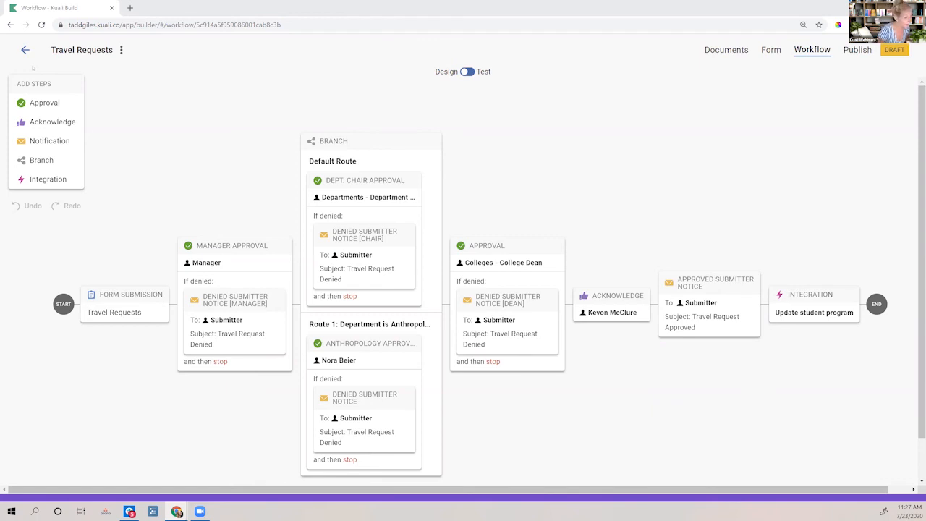
pyautogui.click(224, 264)
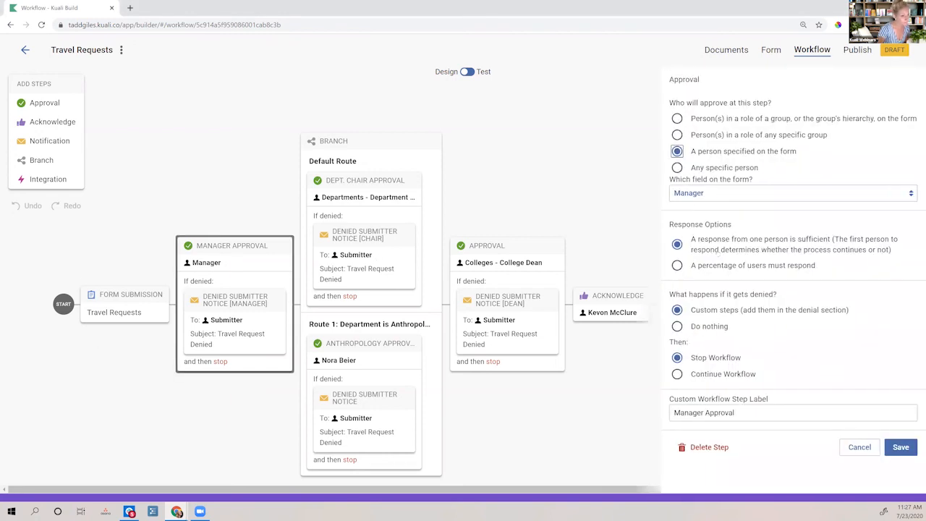
# Run a new test in the workflow simulator to view the blank travel request, and return to the workflow design.
pyautogui.click(468, 71)
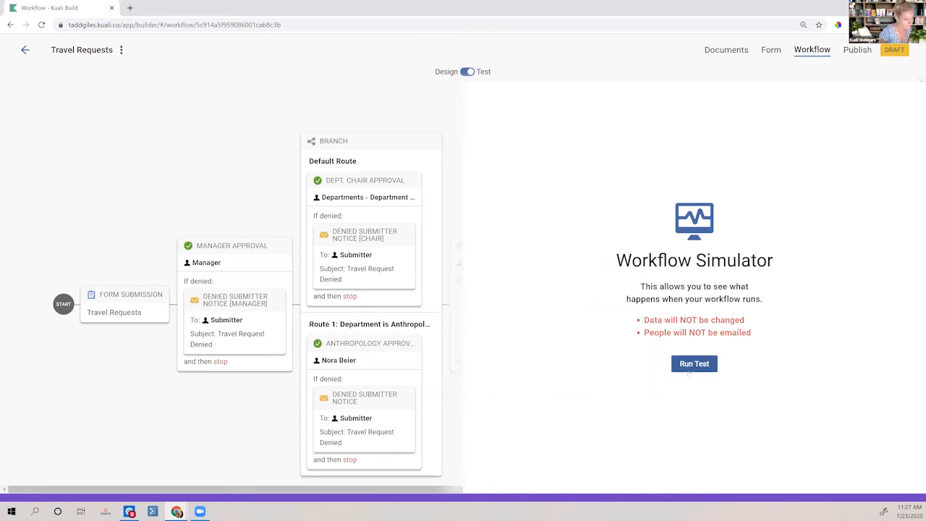
pyautogui.click(691, 366)
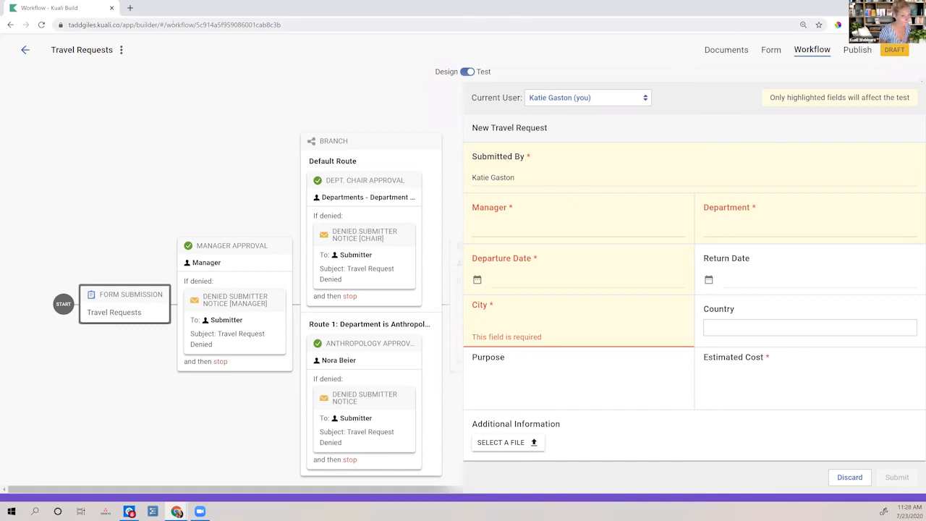
pyautogui.click(468, 73)
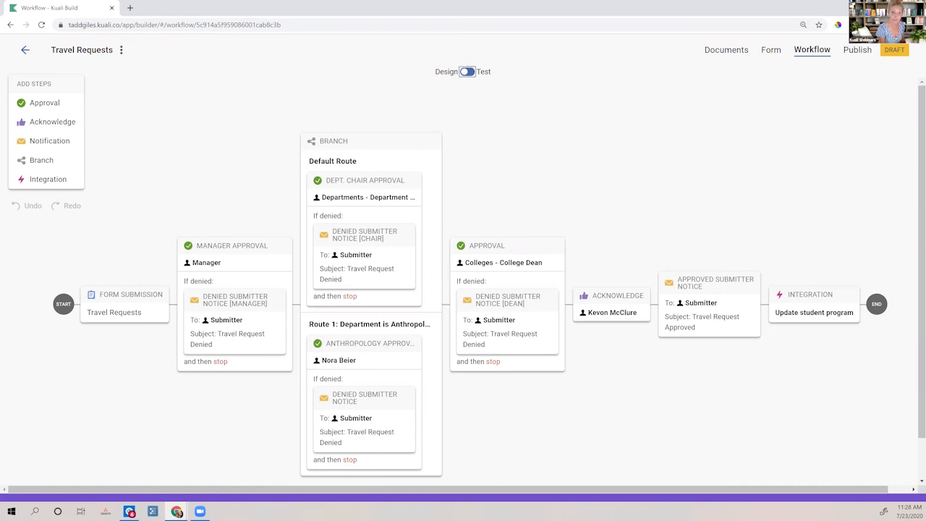
pyautogui.click(857, 256)
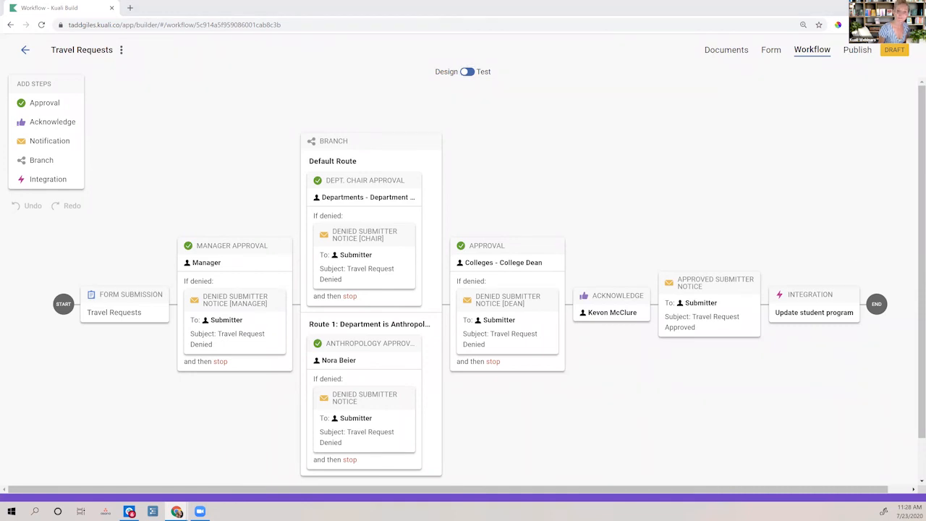